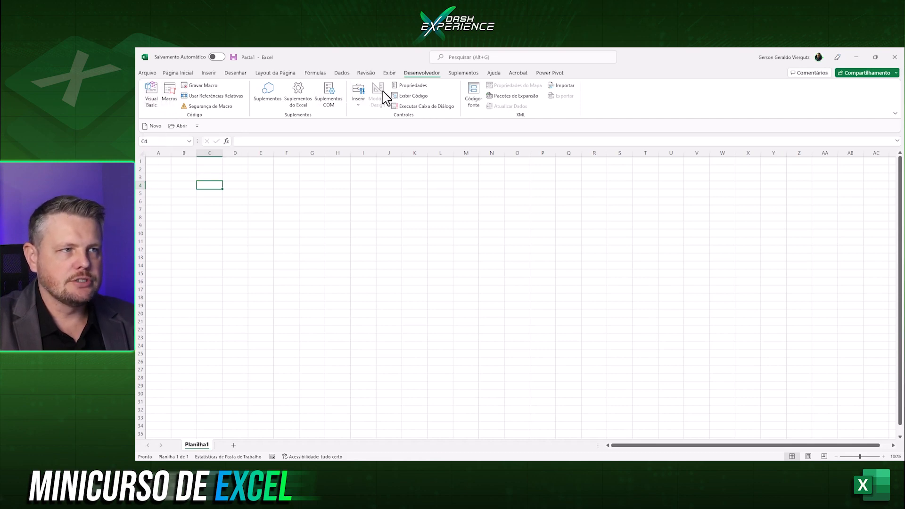
Review the Developer form controls and the Add-ins, Help, Acrobat and Power Pivot commands, and return to the Home commands.
click(360, 102)
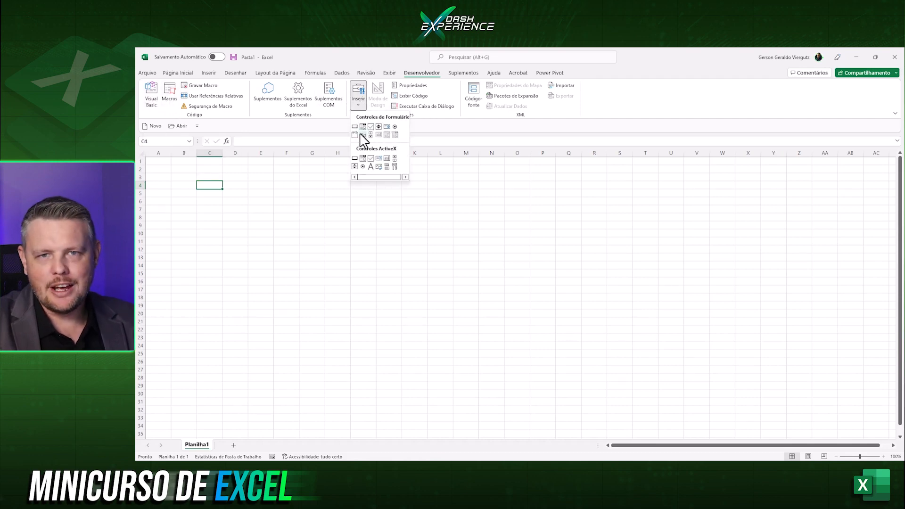
click(358, 98)
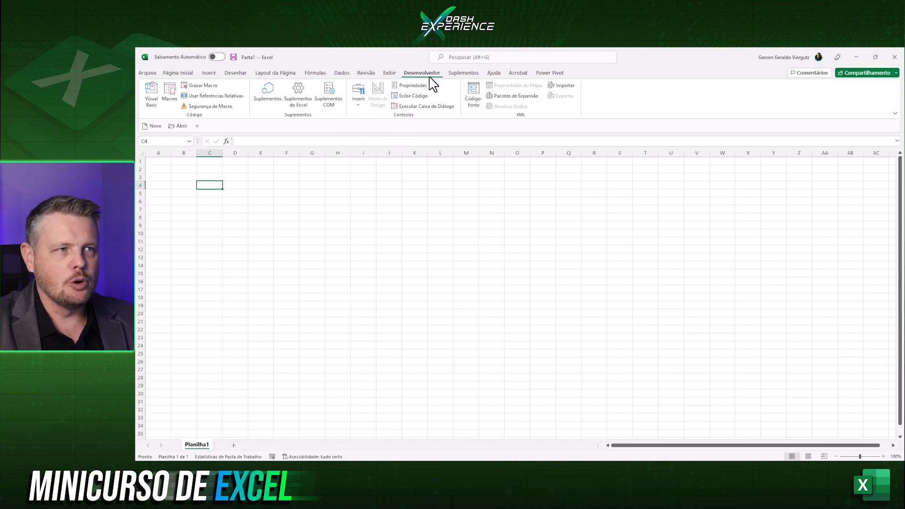
click(453, 73)
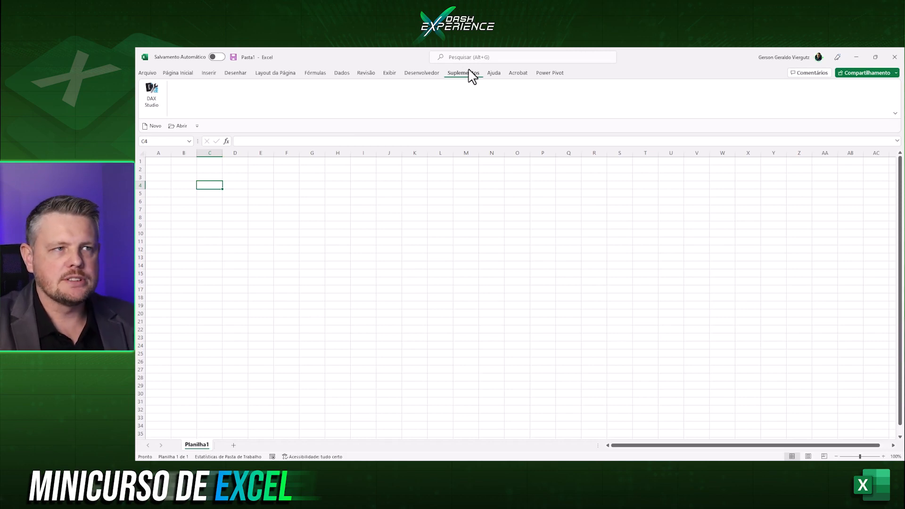
click(493, 74)
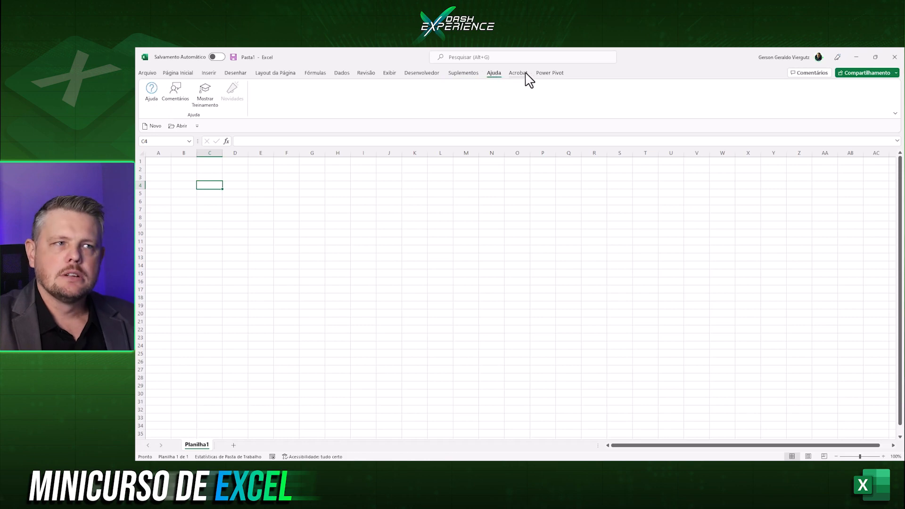
click(519, 74)
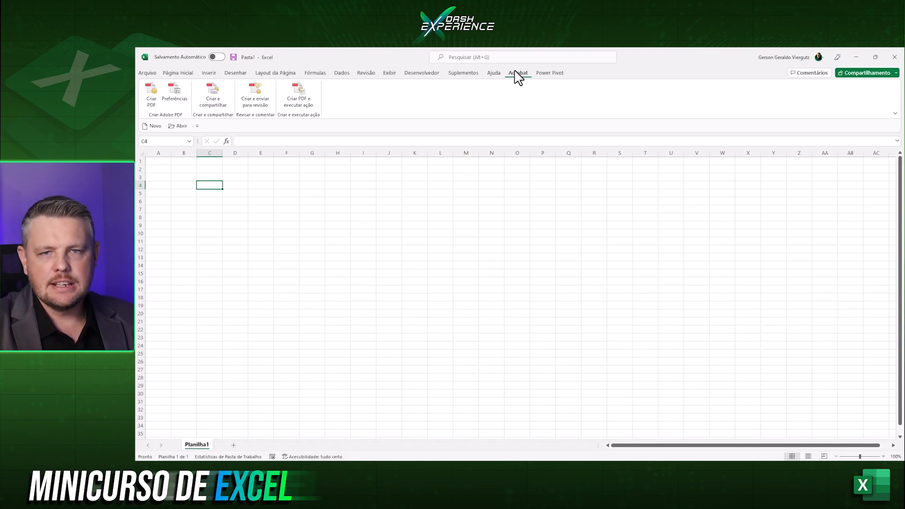
click(557, 77)
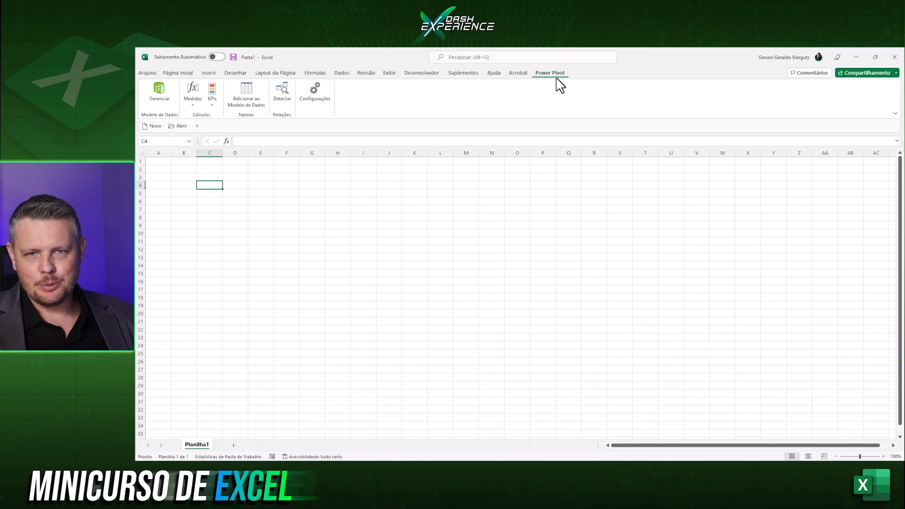
click(178, 73)
click(373, 242)
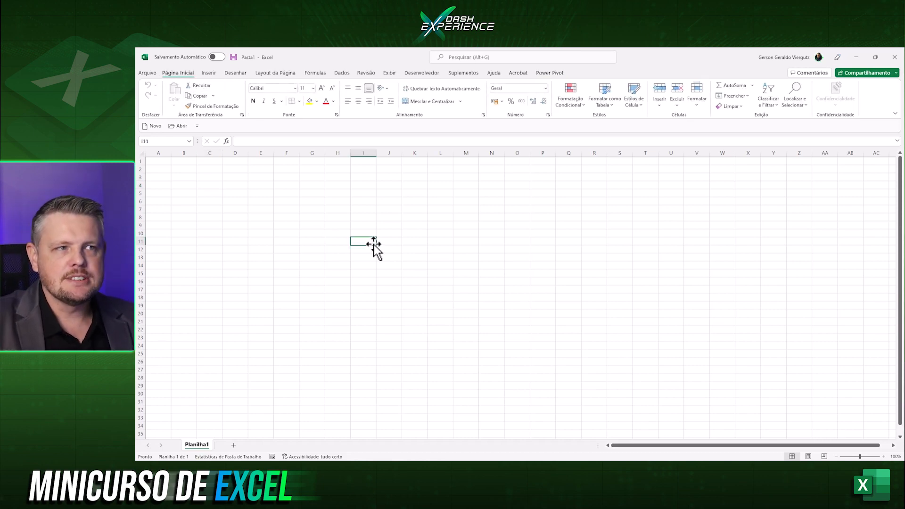
click(276, 223)
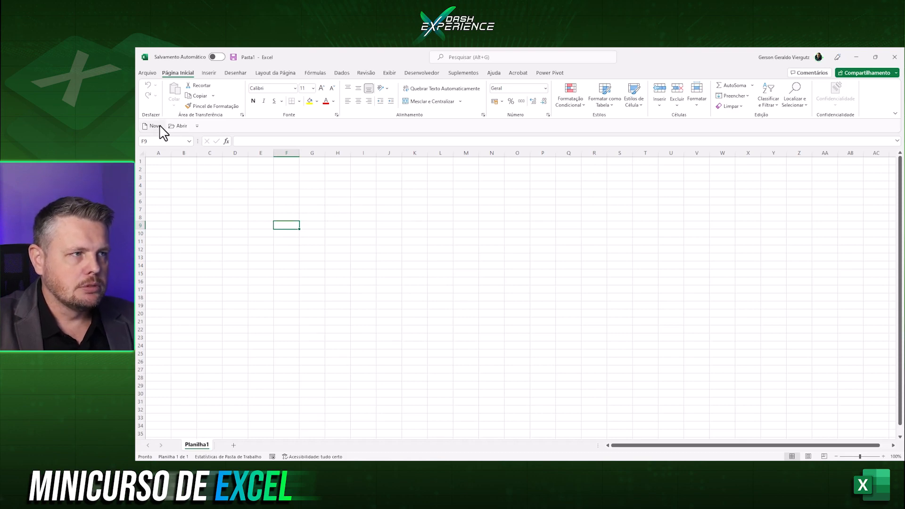
Show the Quick Access Toolbar above the ribbon.
click(197, 127)
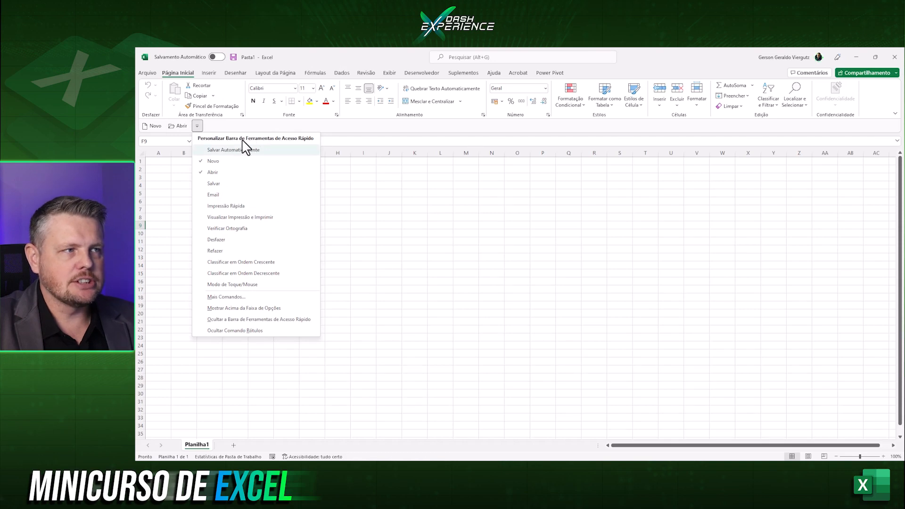
click(206, 128)
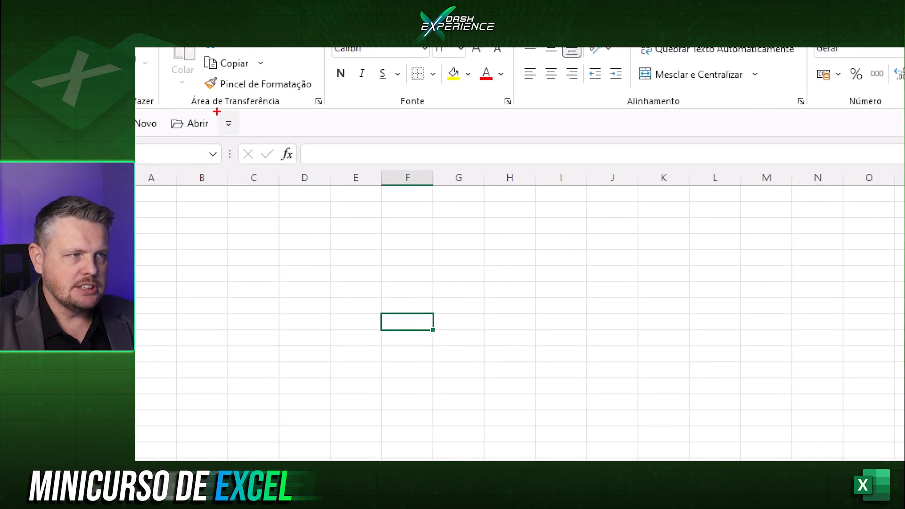
drag(216, 111, 241, 136)
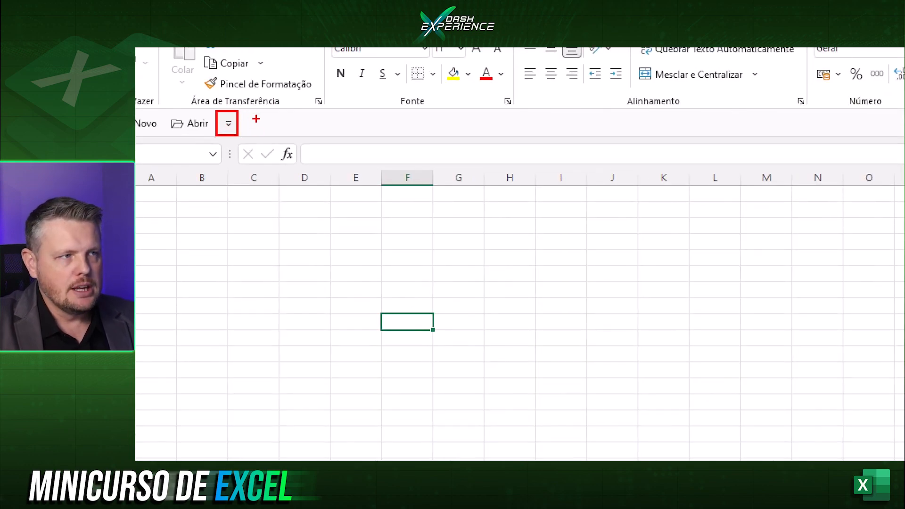
click(229, 124)
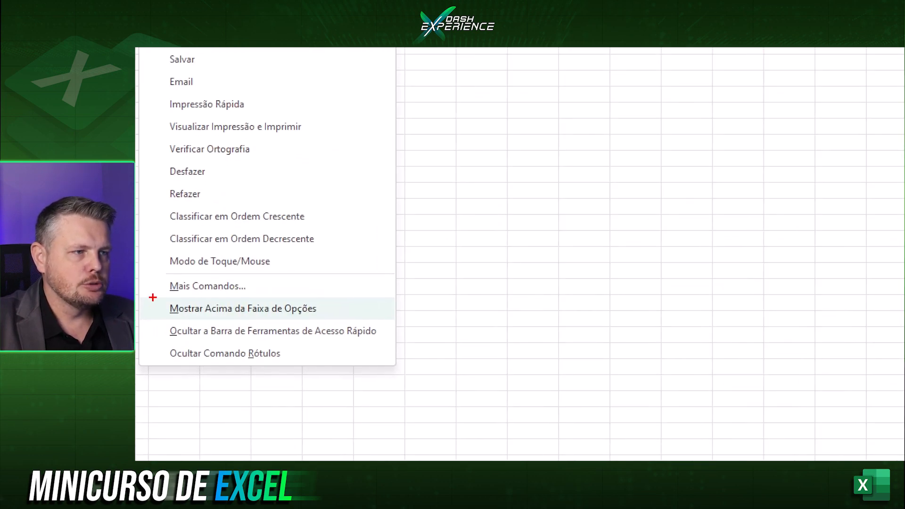
click(299, 308)
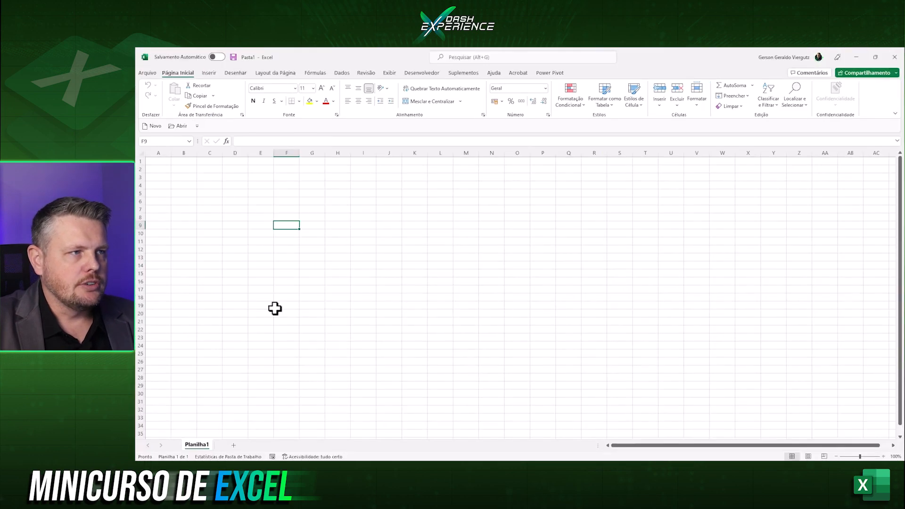
click(197, 126)
click(238, 308)
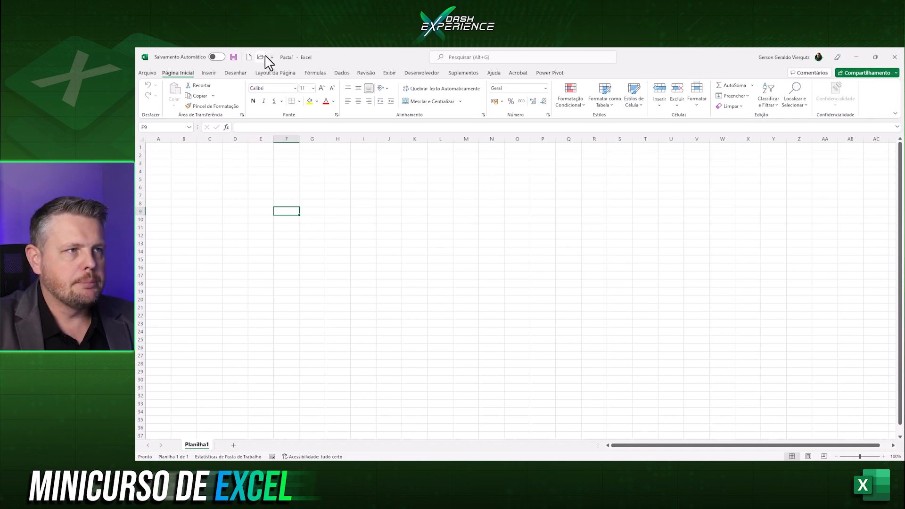
Add the Save (Salvar) command to the Quick Access Toolbar and remove it again.
click(272, 57)
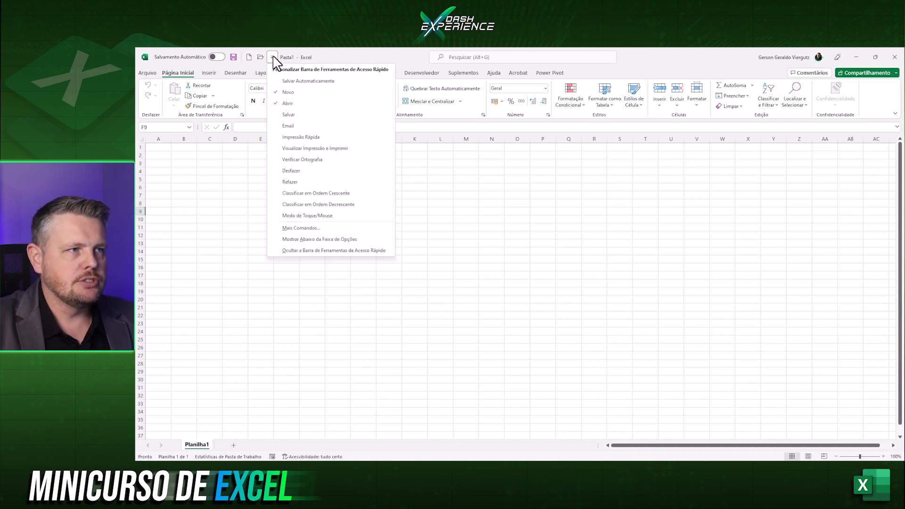
click(293, 115)
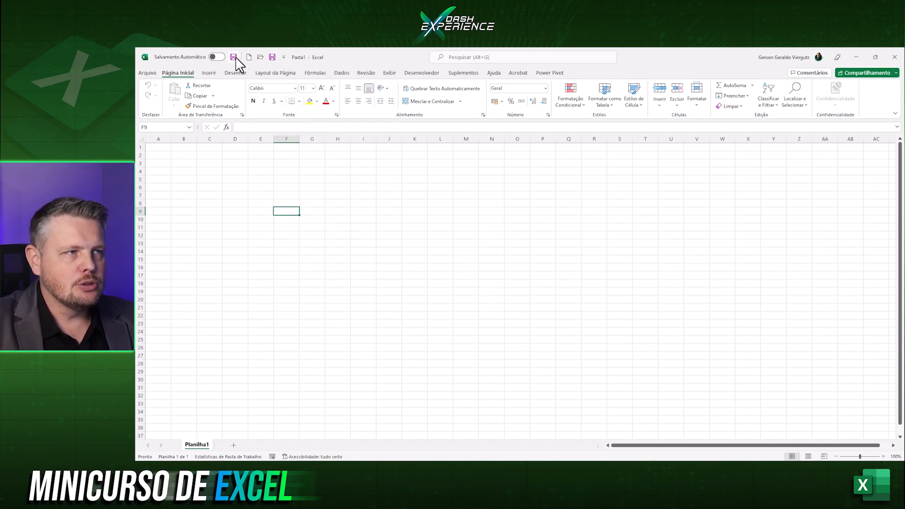
click(283, 58)
click(297, 116)
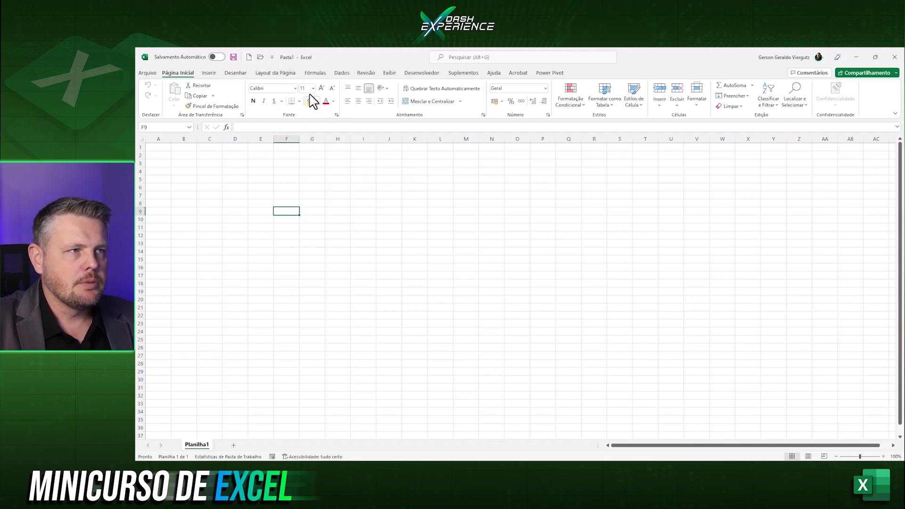
Add the Email command to the Quick Access Toolbar, and try it by creating and closing a message with the workbook attached.
click(272, 57)
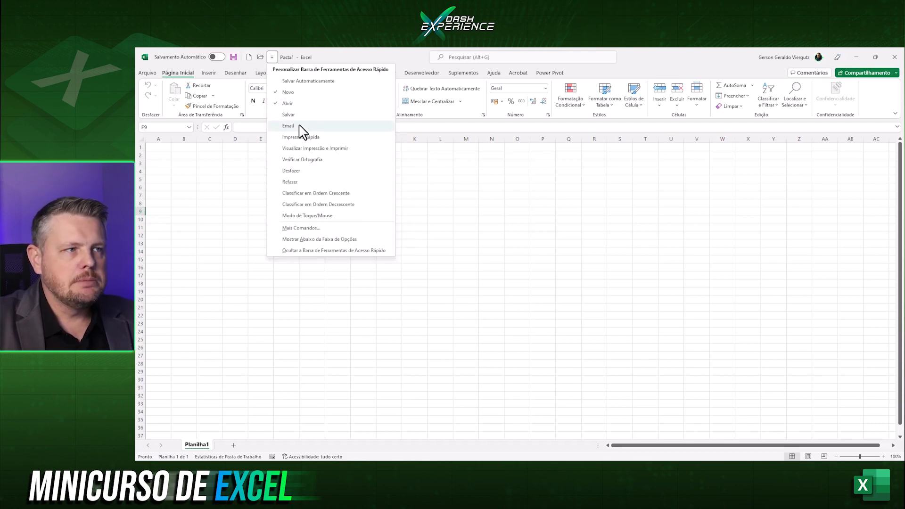
click(299, 126)
click(273, 59)
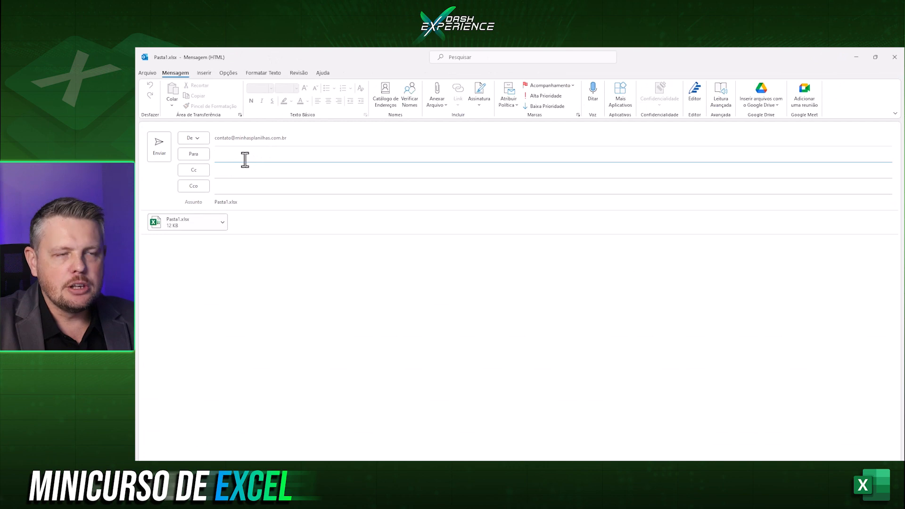
click(894, 57)
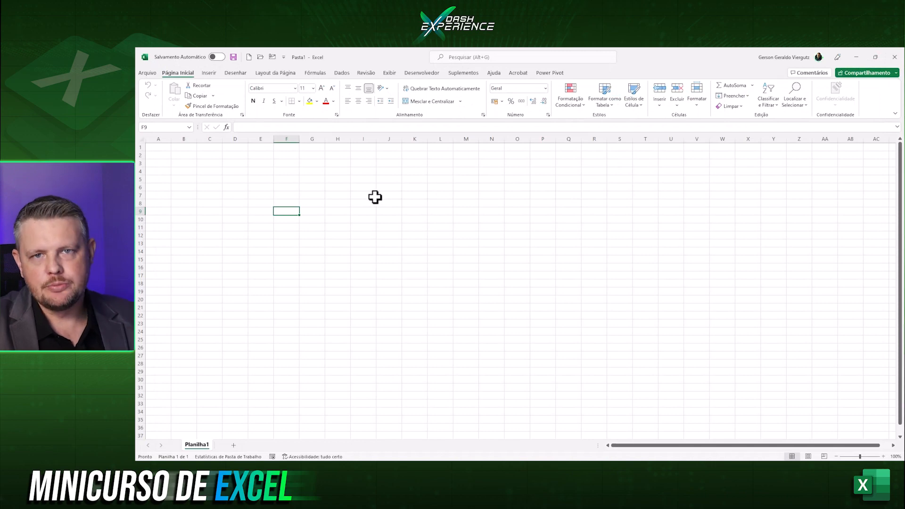
Show the Quick Access Toolbar below the ribbon.
click(284, 58)
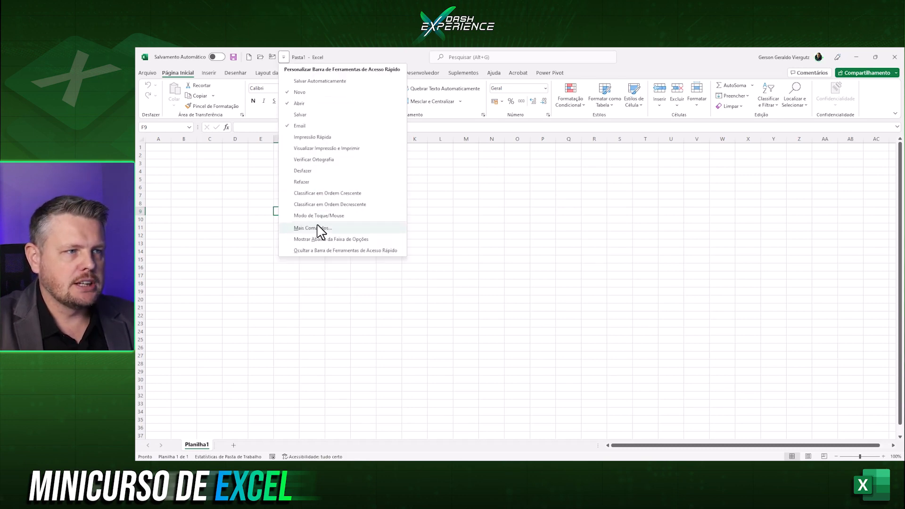
click(363, 240)
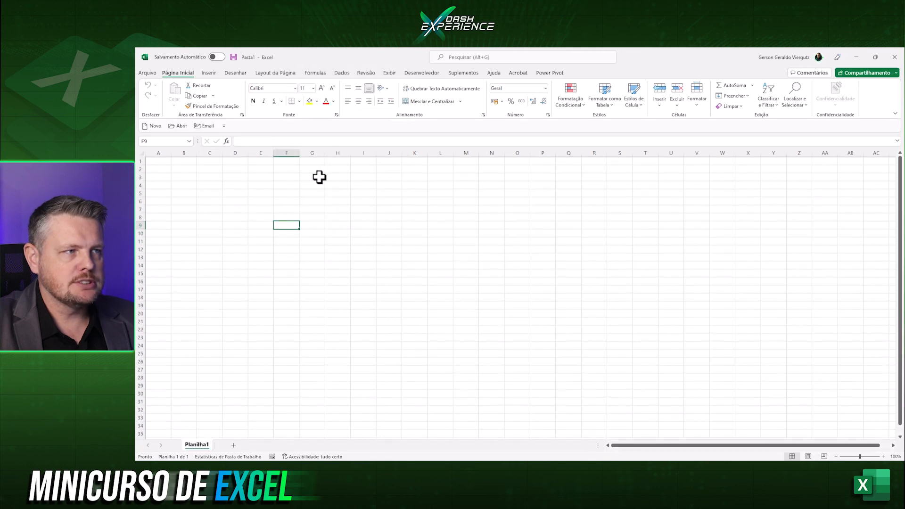
Open the full command customization options for the Quick Access Toolbar and move the dialog up over the sheet.
click(224, 127)
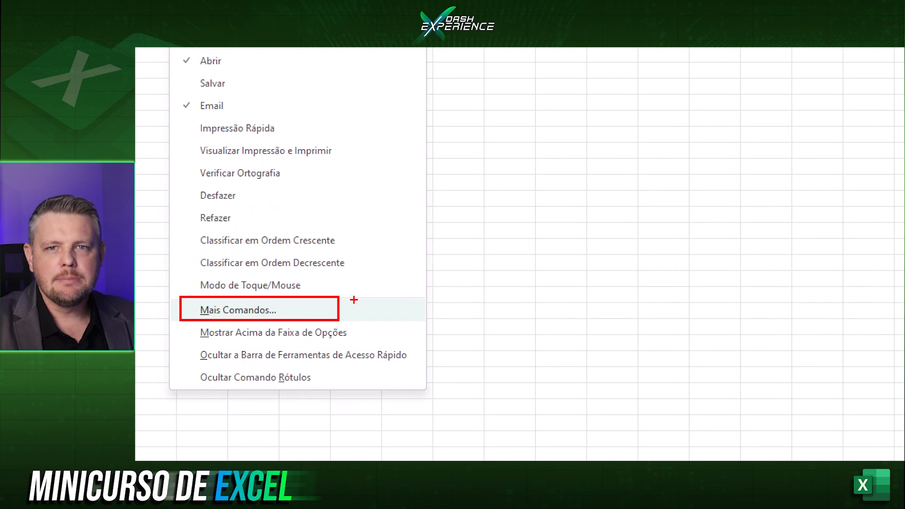
key(Escape)
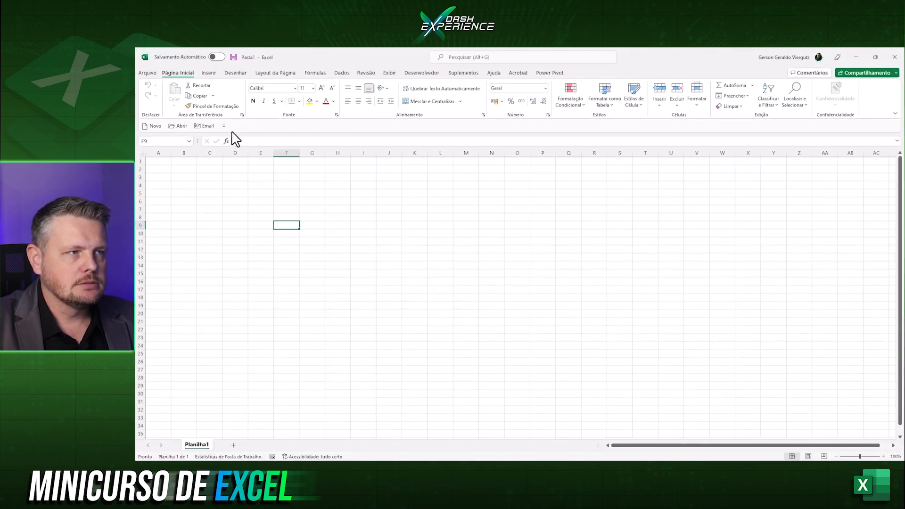
click(224, 126)
click(264, 303)
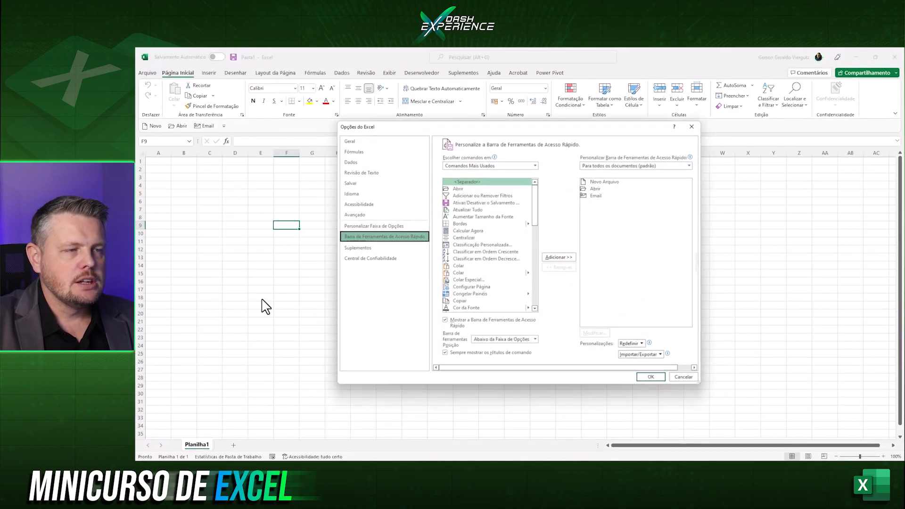
drag(565, 124, 519, 100)
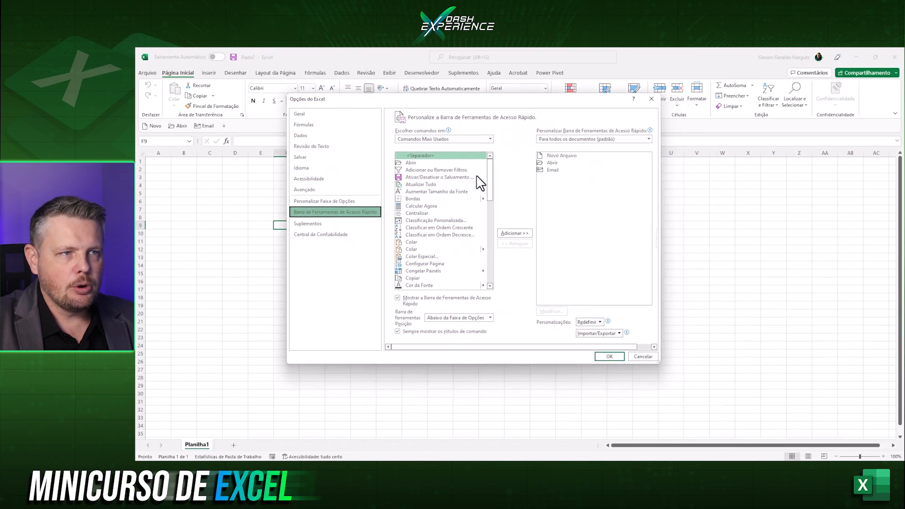
Examine the most-used commands (Comandos Mais Usados) available for adding to the Quick Access Toolbar.
scroll(454, 195, down, 8)
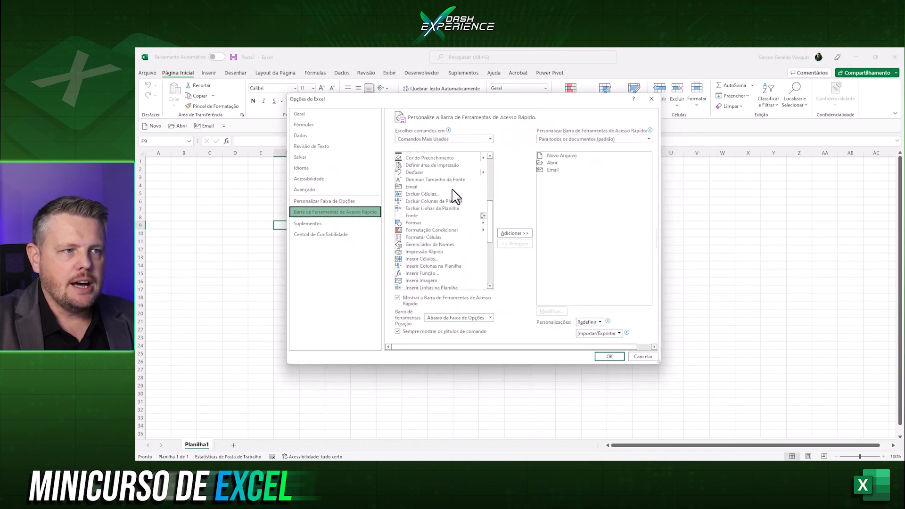
scroll(454, 194, down, 3)
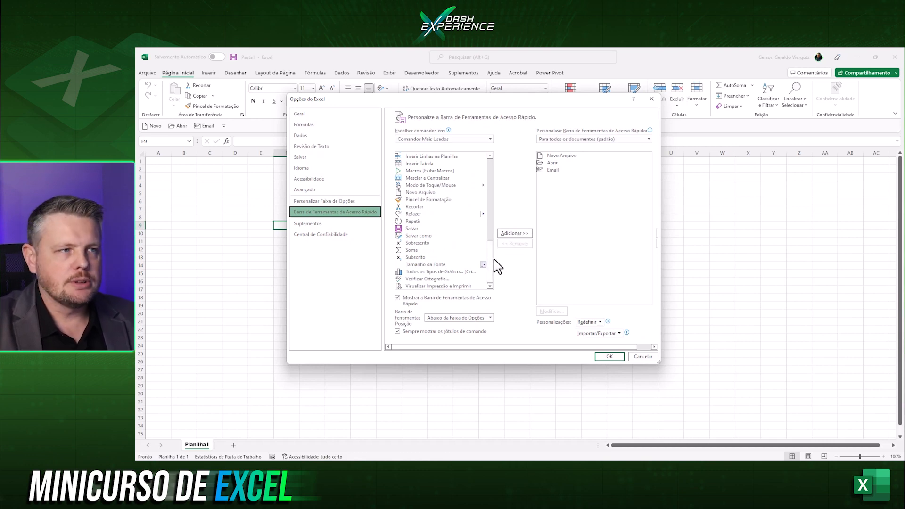
scroll(457, 191, up, 8)
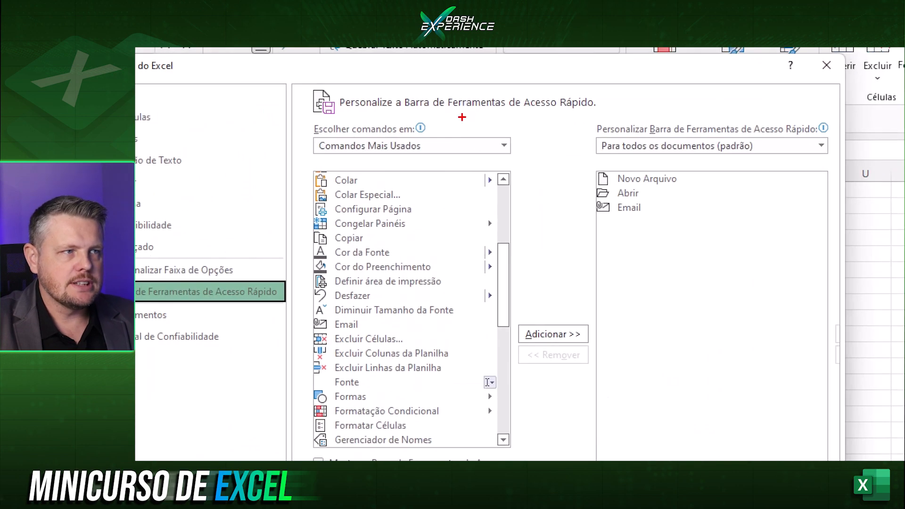
mouse_move(308, 116)
mouse_down()
mouse_move(398, 142)
mouse_move(520, 155)
mouse_up()
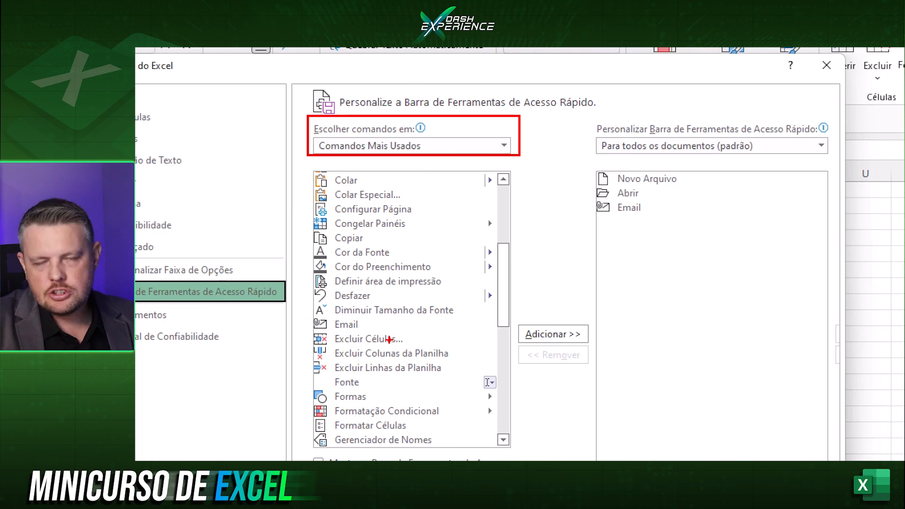
scroll(389, 339, down, 3)
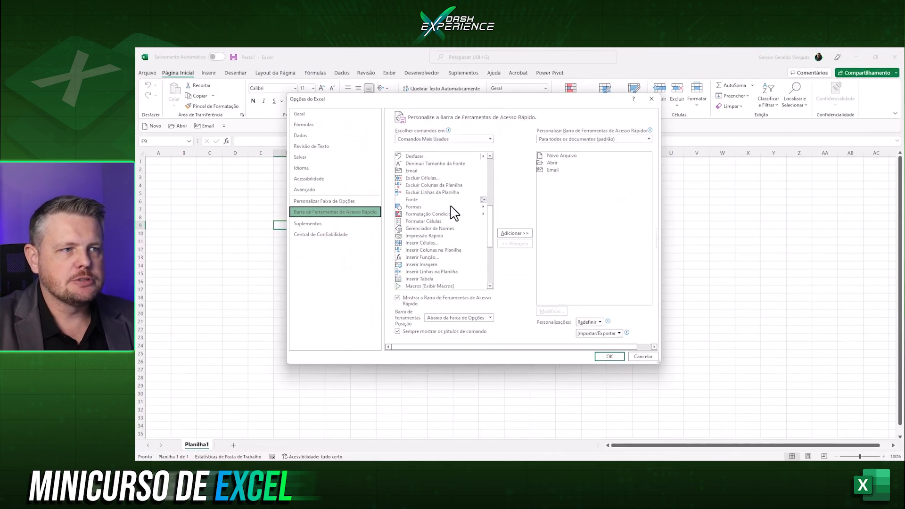
scroll(454, 213, down, 5)
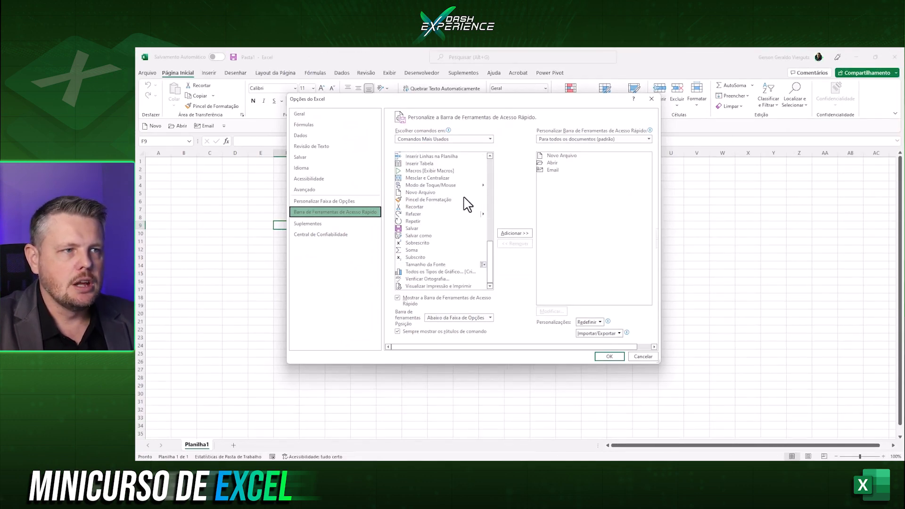
scroll(430, 210, up, 8)
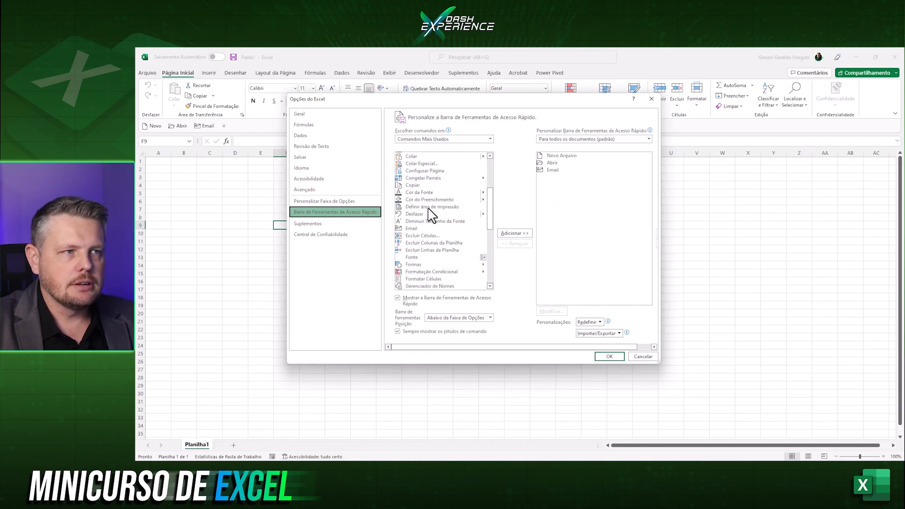
scroll(431, 213, down, 4)
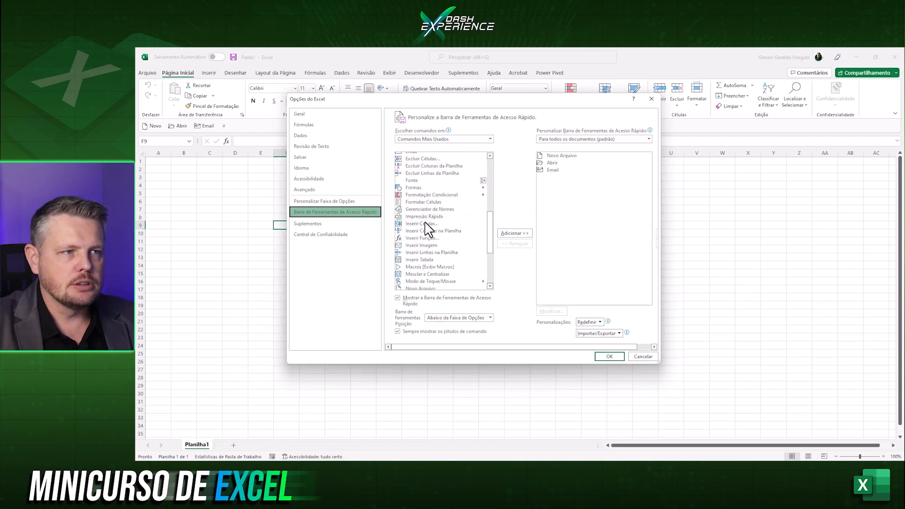
scroll(458, 232, up, 8)
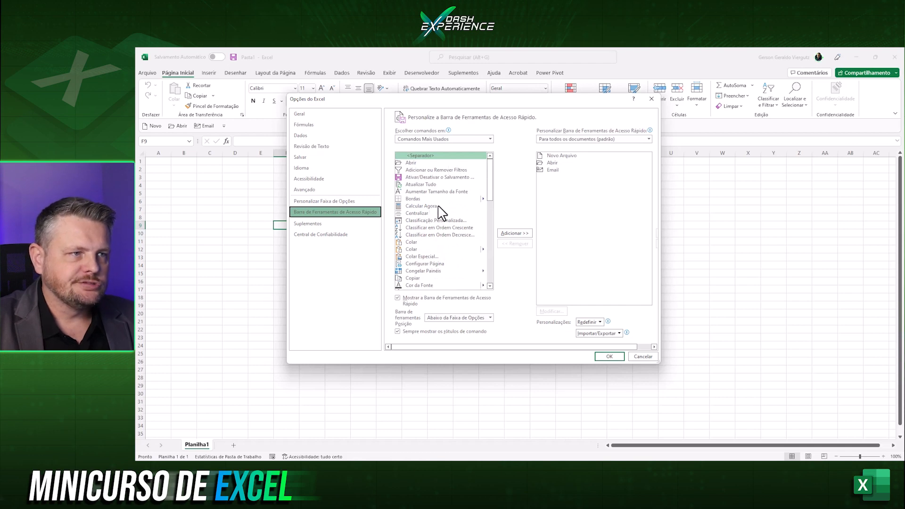
Add the Atualizar Tudo and Impressão Rápida commands to the Quick Access Toolbar from the most-used commands.
drag(489, 181, 471, 177)
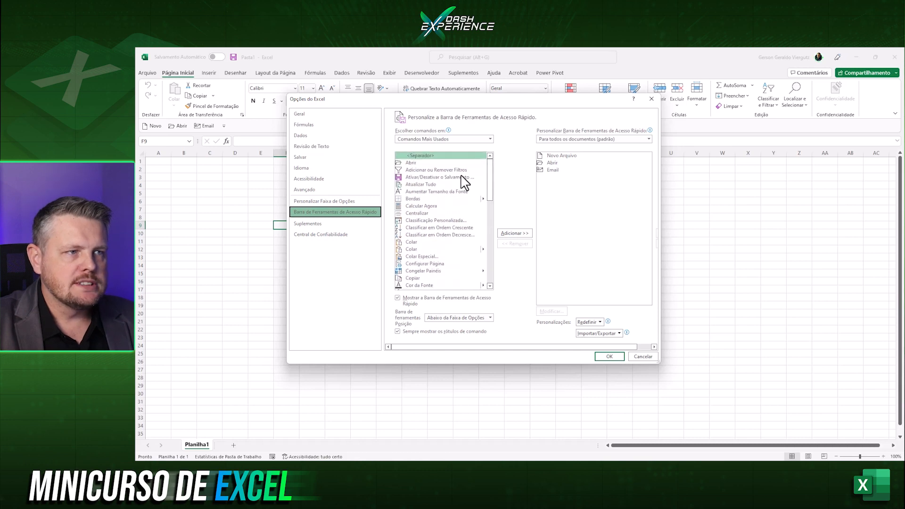
click(422, 185)
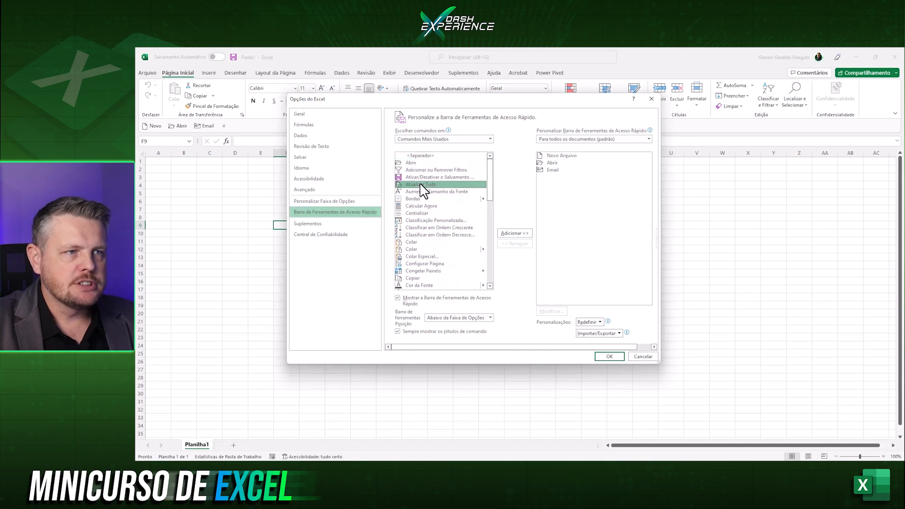
click(516, 234)
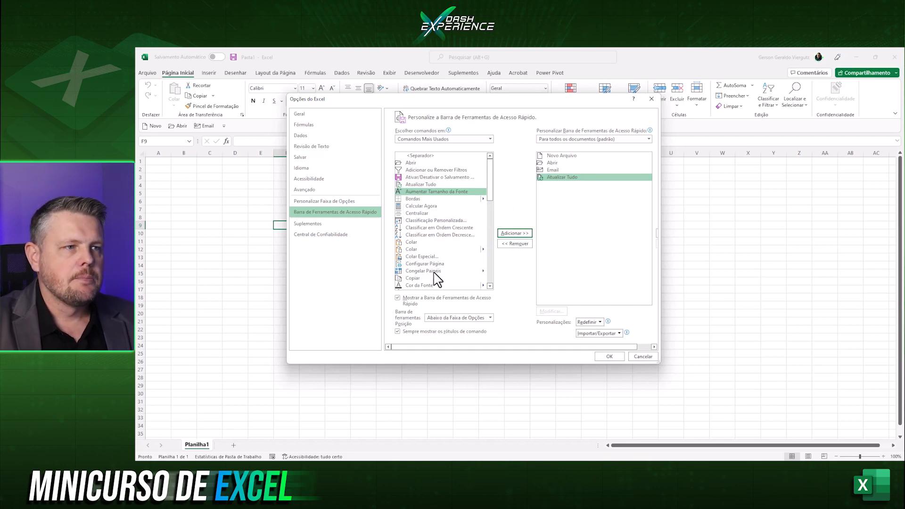
click(434, 272)
scroll(444, 258, down, 4)
scroll(450, 250, down, 4)
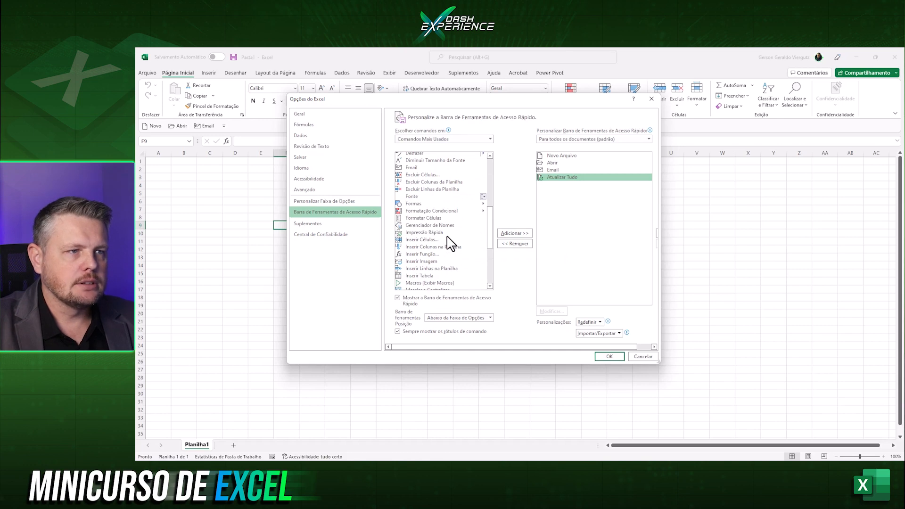
click(441, 232)
click(505, 233)
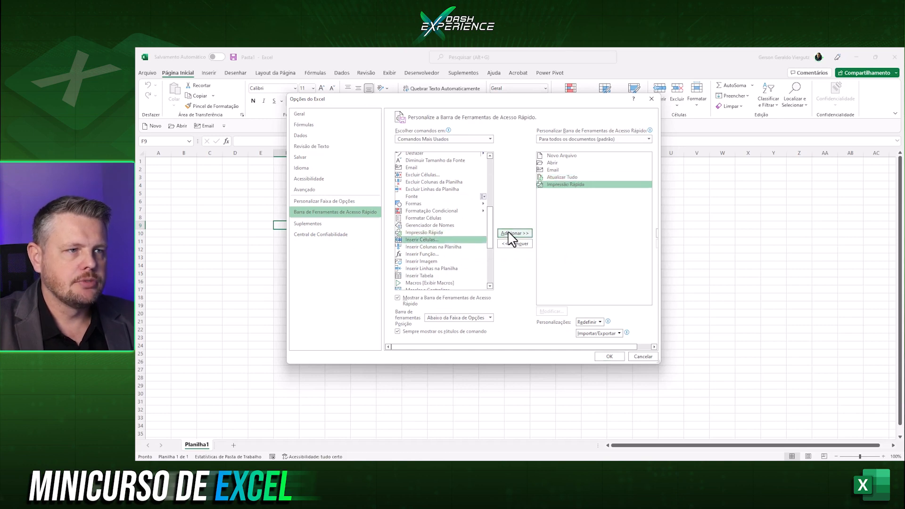
Add the Macros [Exibir Macros] and Salvar como commands to the Quick Access Toolbar list.
scroll(447, 264, down, 4)
click(419, 206)
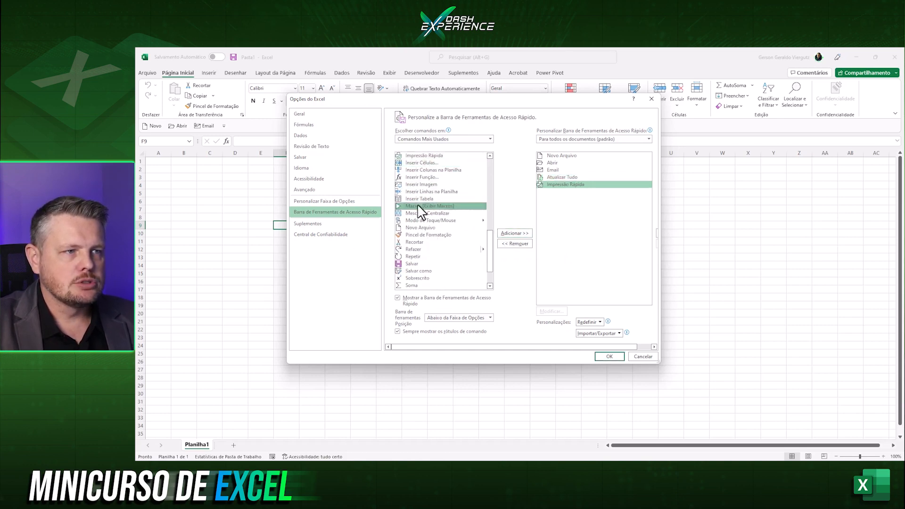
click(517, 234)
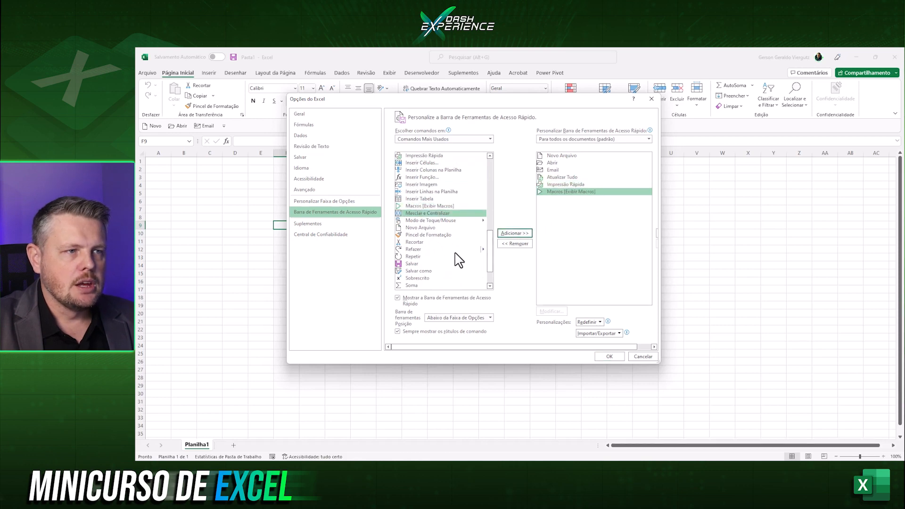
click(424, 271)
click(516, 234)
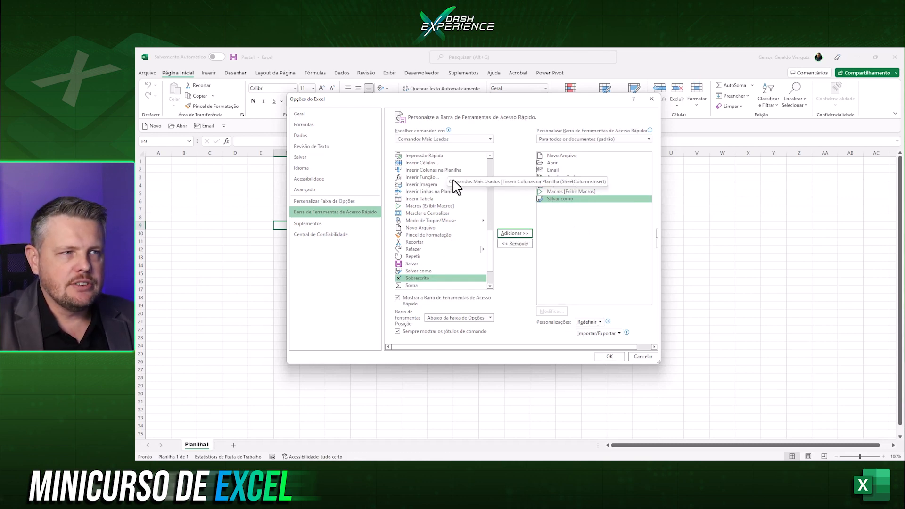
Add Visualizar Impressão e Imprimir to the Quick Access Toolbar from the full command list (Todos os Comandos) and apply the customization.
click(448, 139)
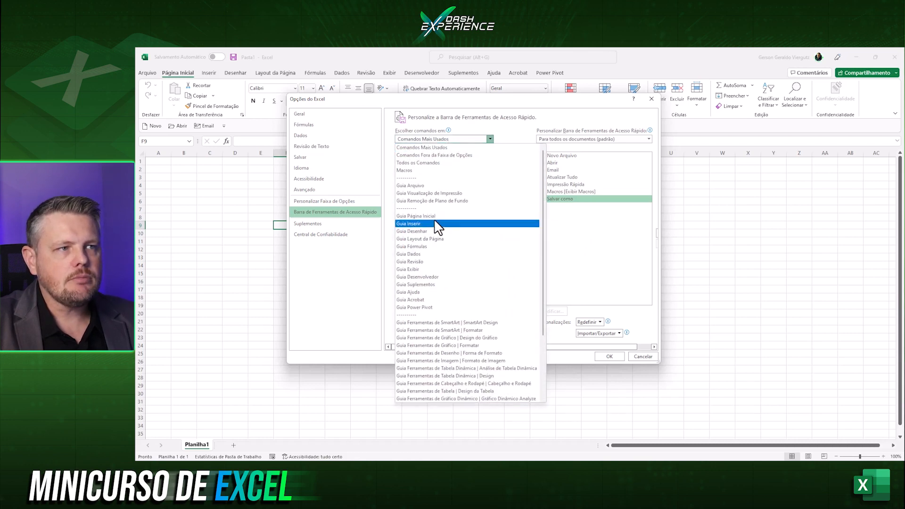
click(424, 163)
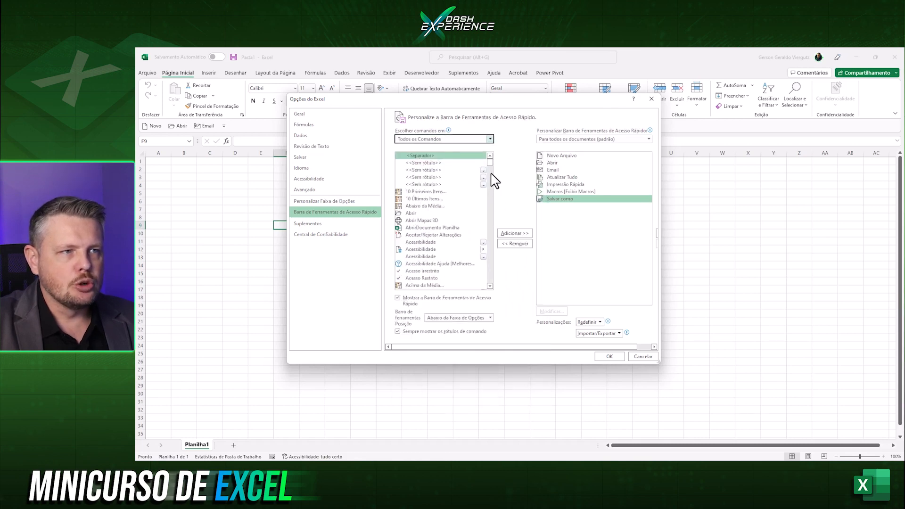
drag(489, 163, 492, 291)
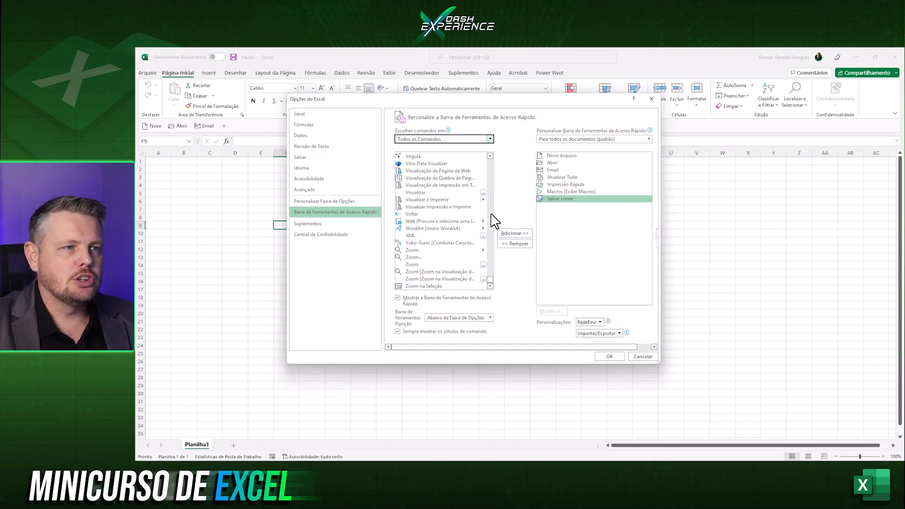
click(419, 192)
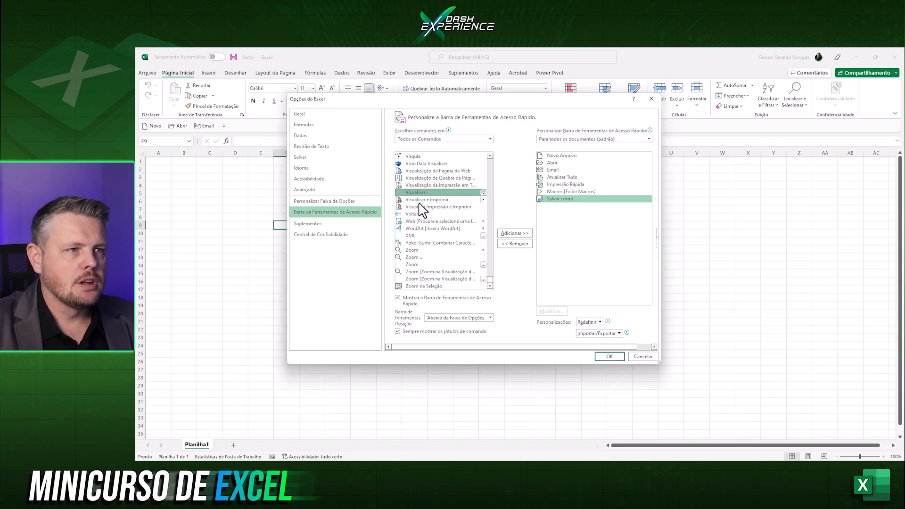
click(424, 200)
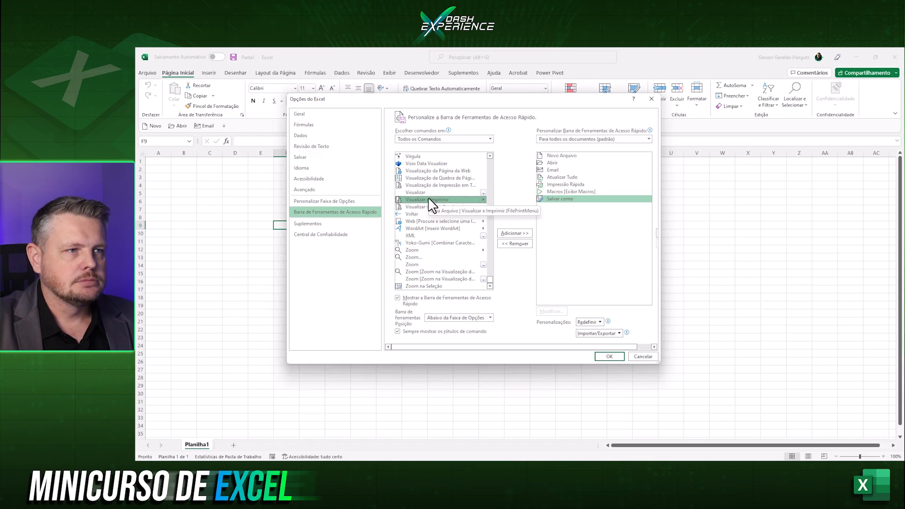
click(419, 207)
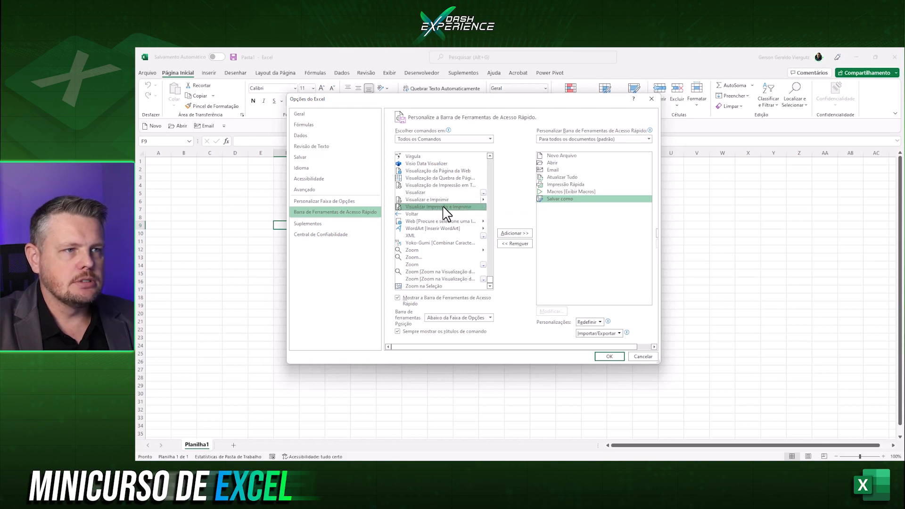
click(511, 234)
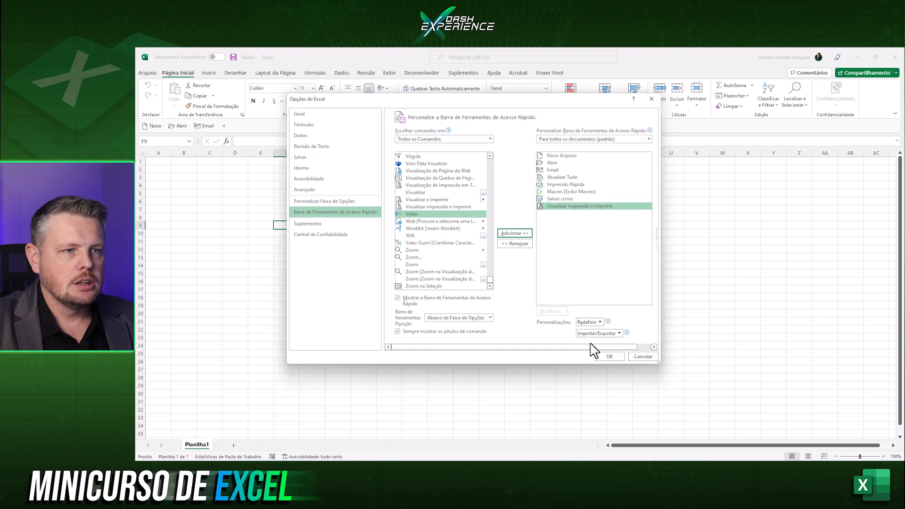
click(609, 357)
Try the Visualizar Impressão e Imprimir command on the Quick Access Toolbar and return to the worksheet.
click(364, 241)
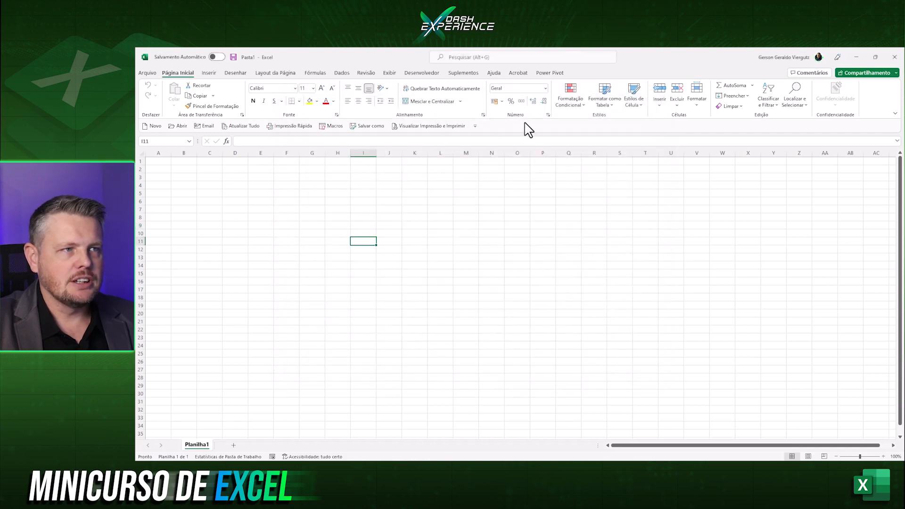
click(424, 127)
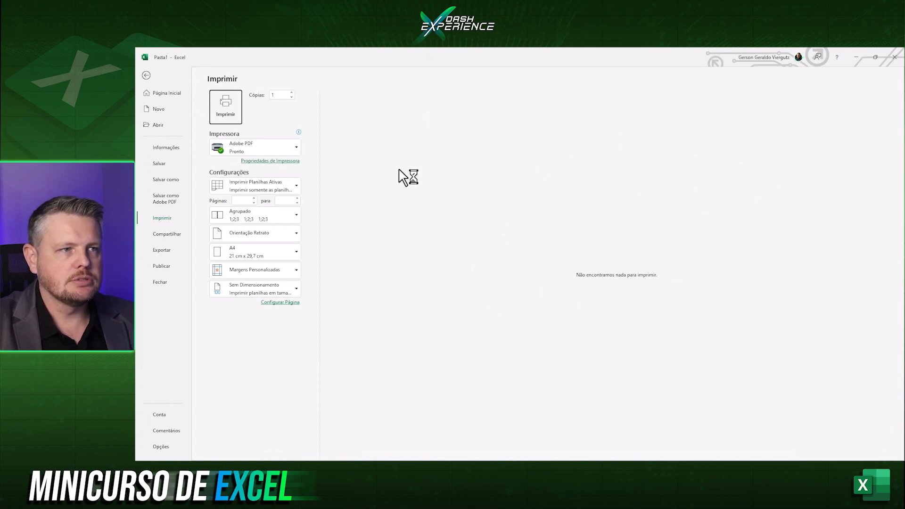
key(Escape)
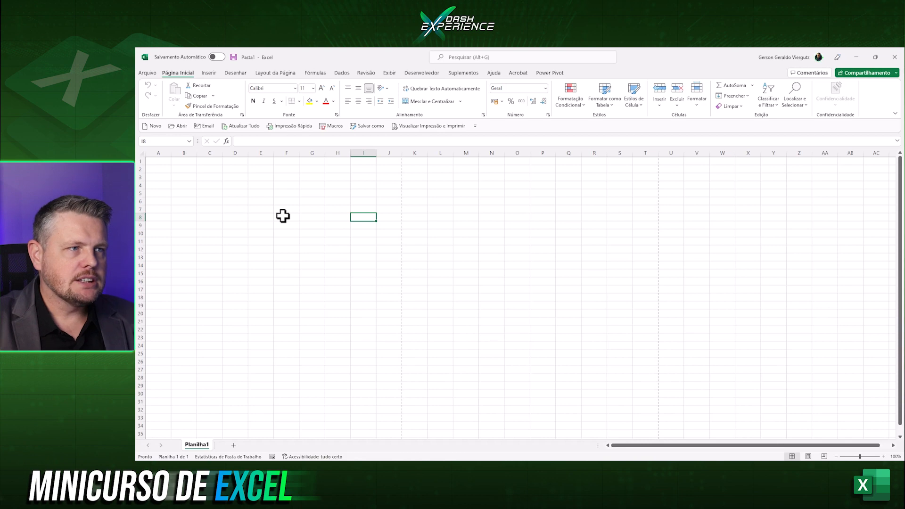
Check the Quick Access Toolbar's customization choices and view the Desenhar and Desenvolvedor ribbon tabs.
click(475, 127)
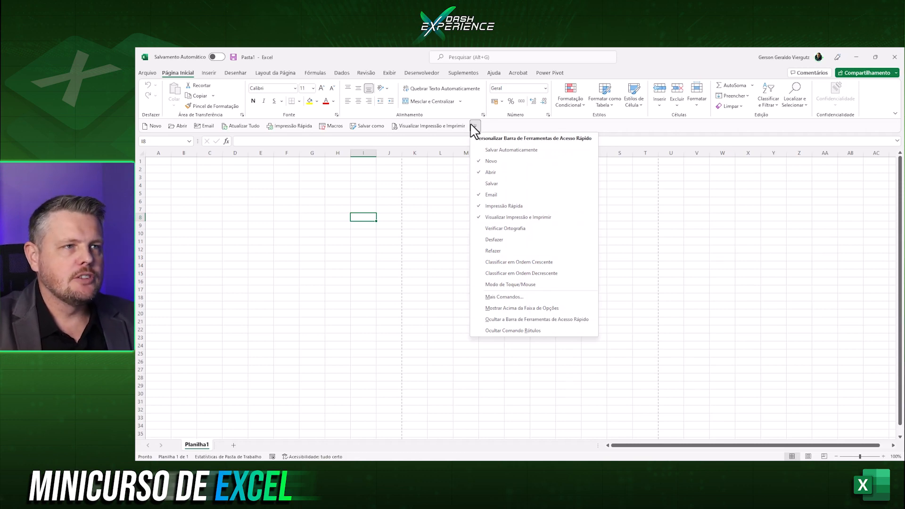
click(475, 126)
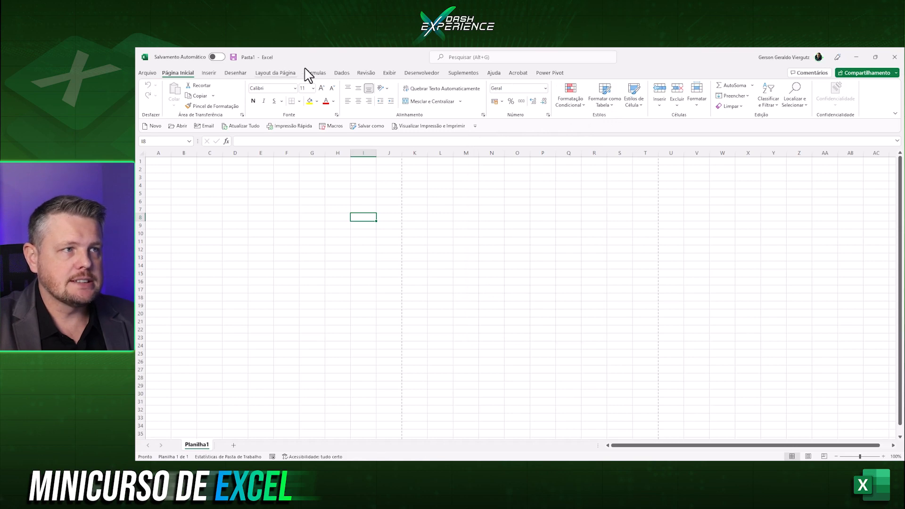
click(236, 73)
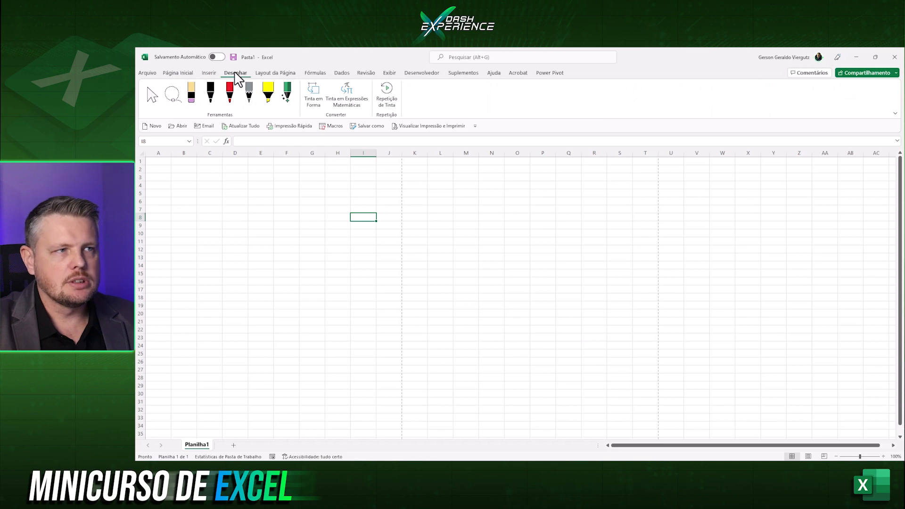
click(421, 73)
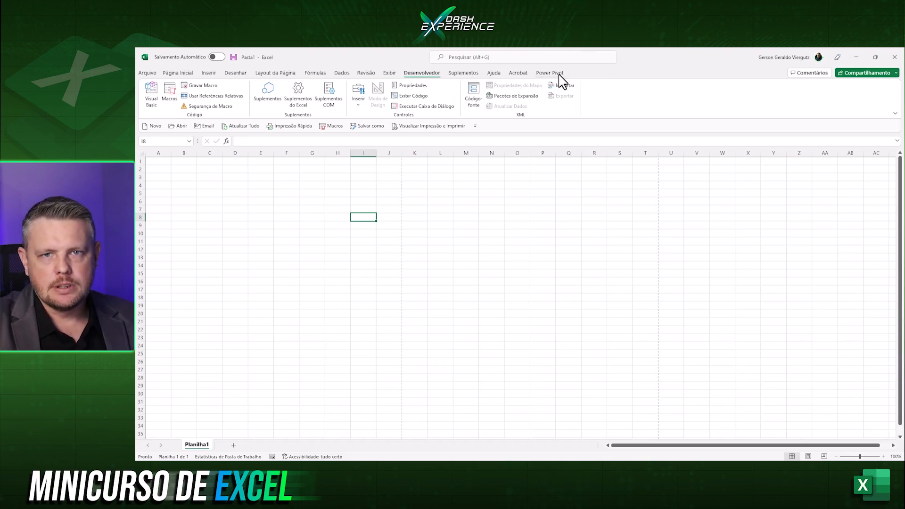
Hide the Desenhar tab from the ribbon through the ribbon customization in Excel's options.
click(148, 74)
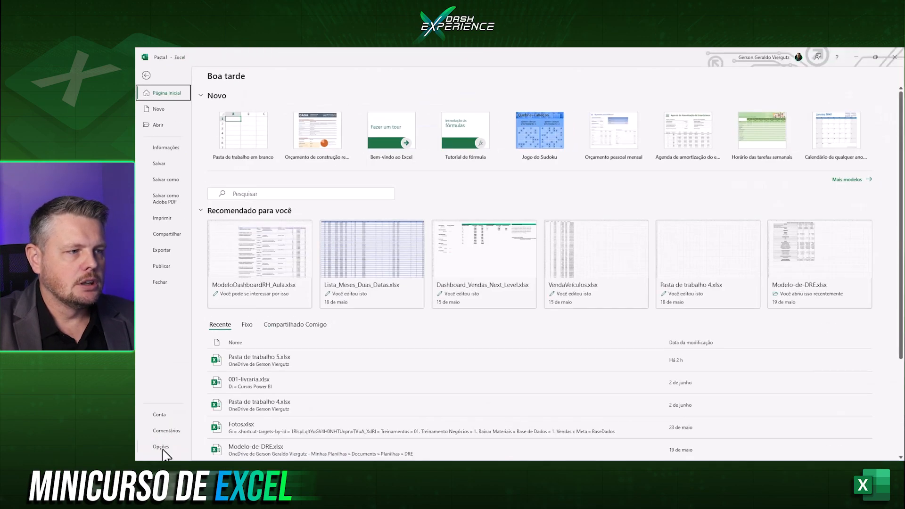
click(187, 431)
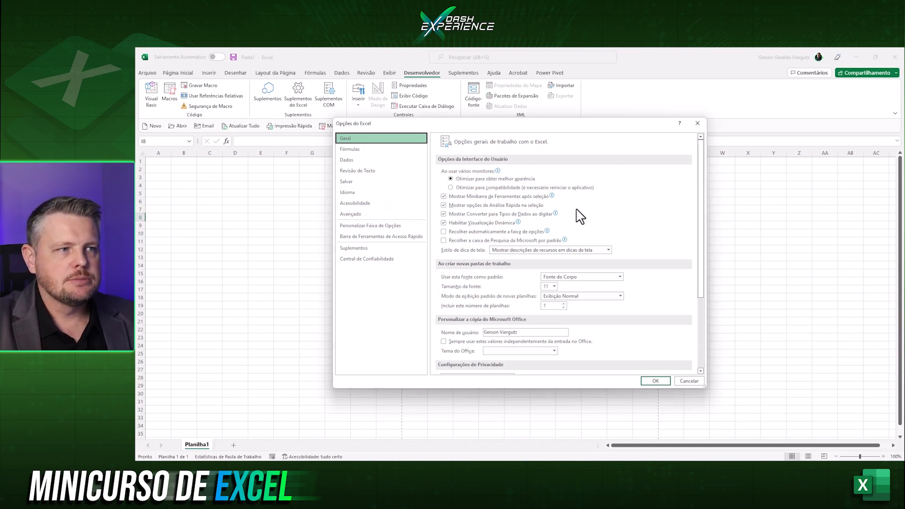
click(374, 240)
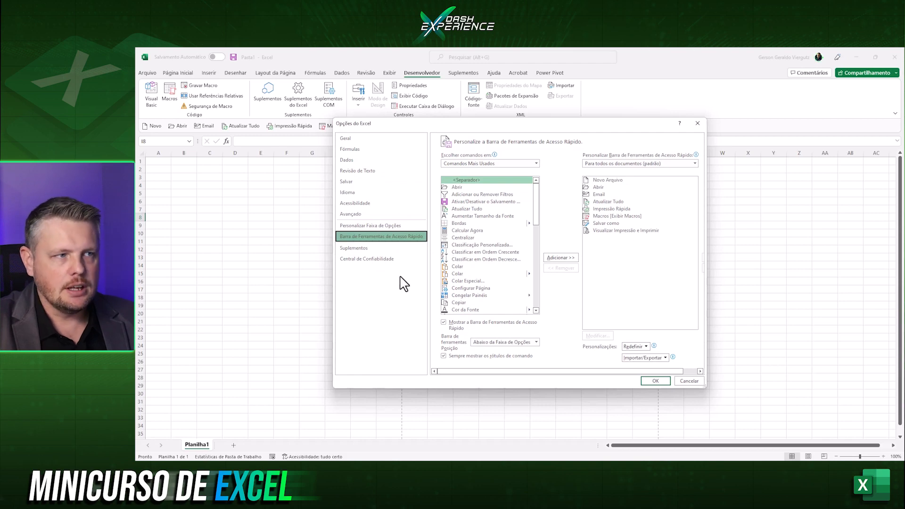
click(369, 225)
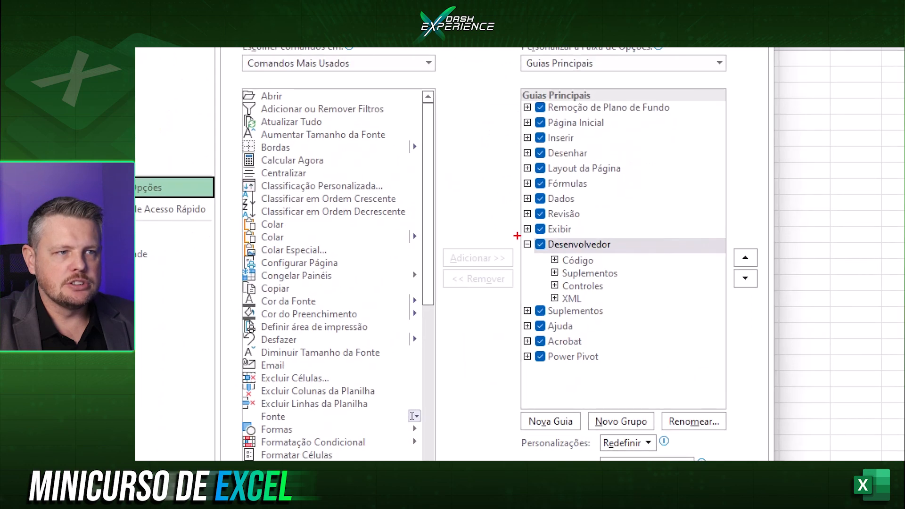
drag(518, 236, 632, 253)
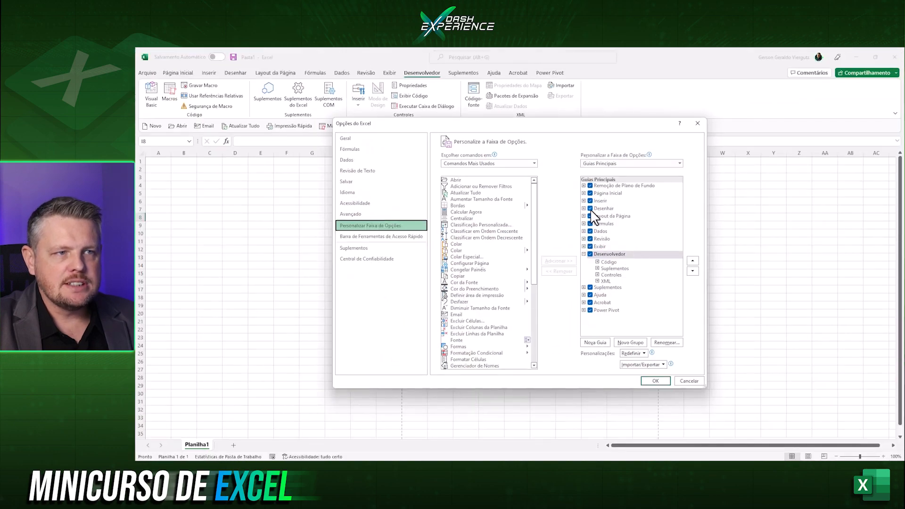
click(540, 153)
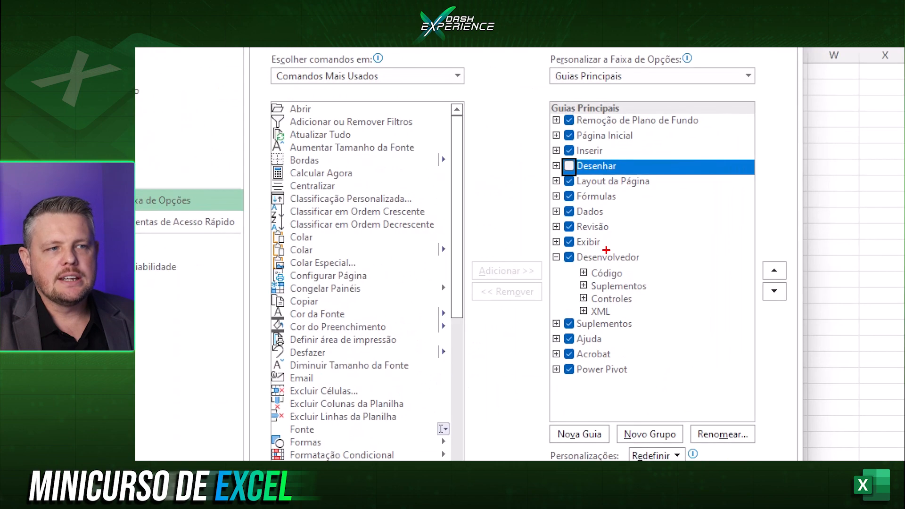
drag(548, 247, 650, 320)
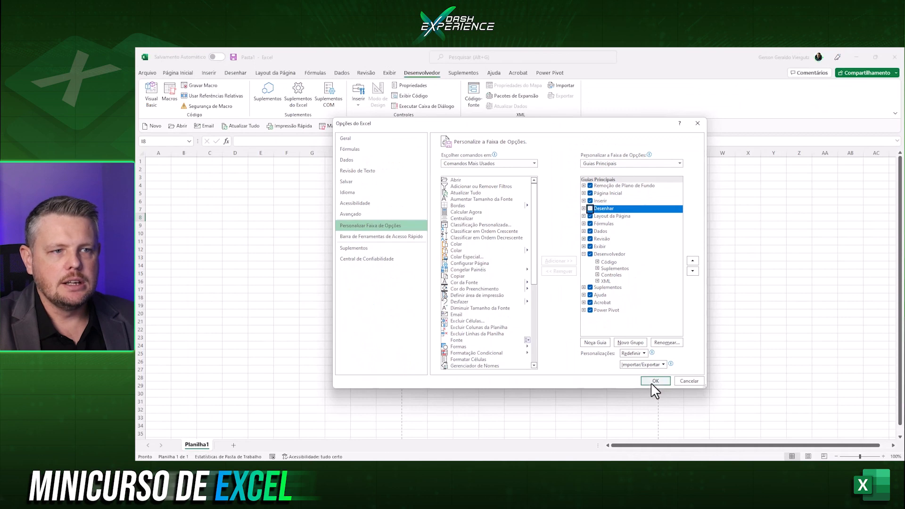
click(653, 382)
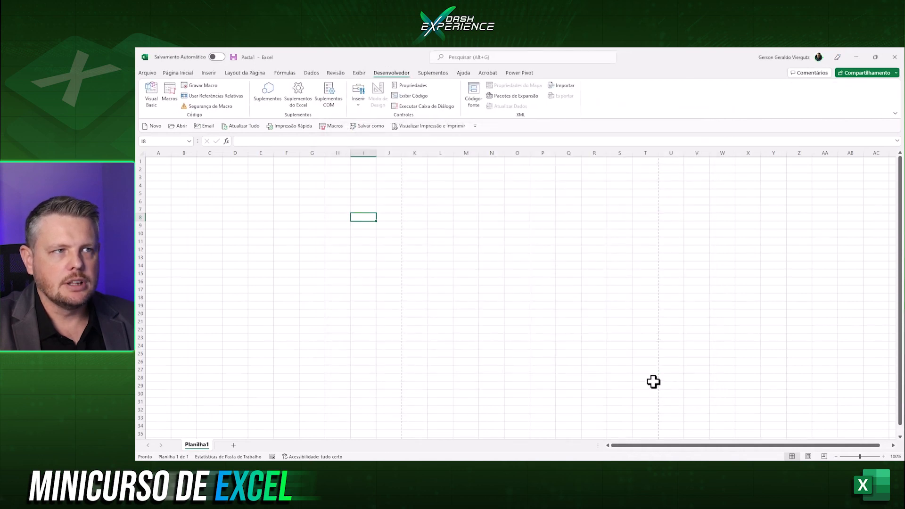
Display the Página Inicial ribbon tab and select cell B4 on the worksheet.
click(344, 249)
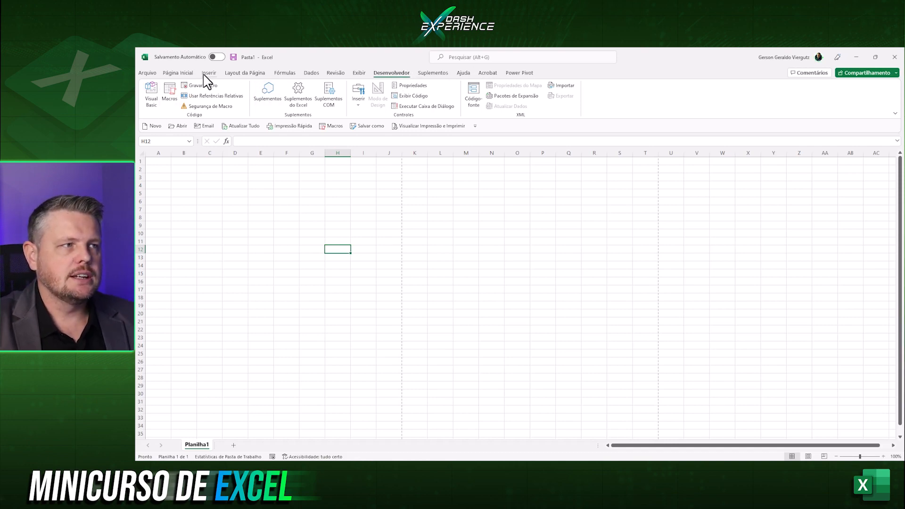
click(189, 75)
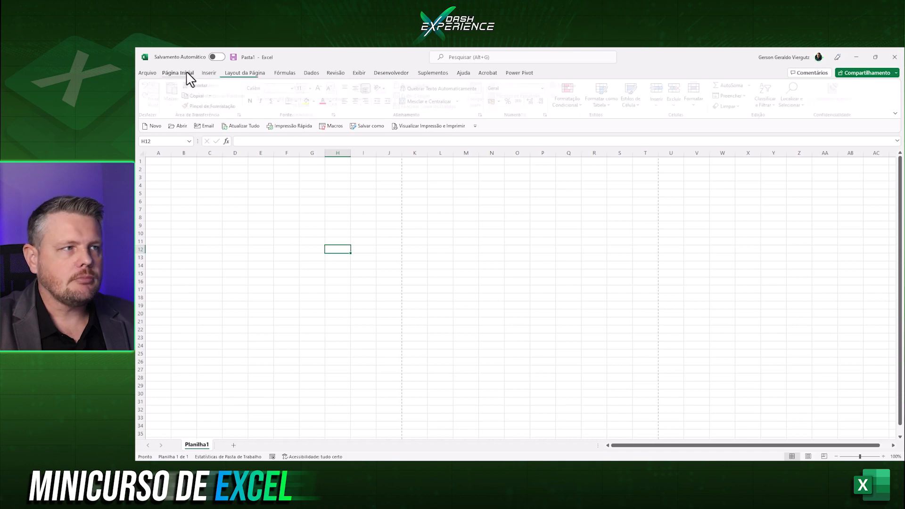
click(264, 273)
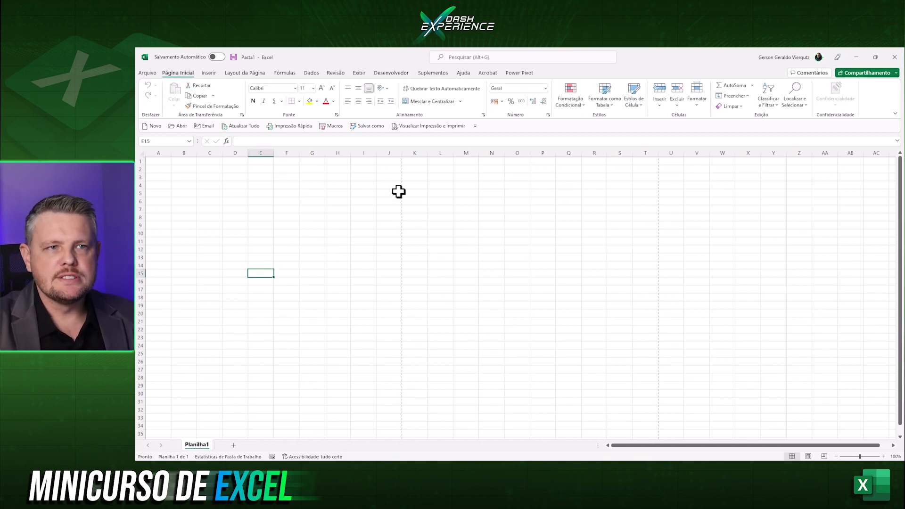
click(239, 202)
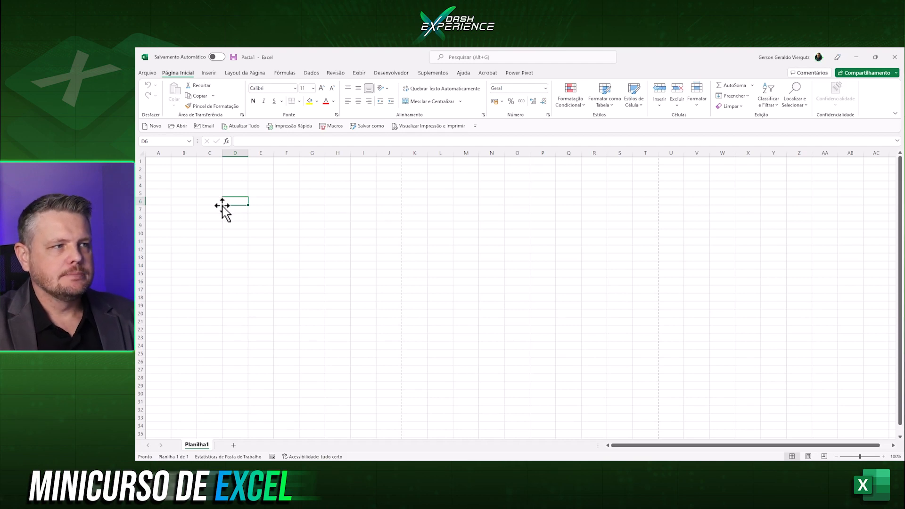
click(192, 199)
click(187, 186)
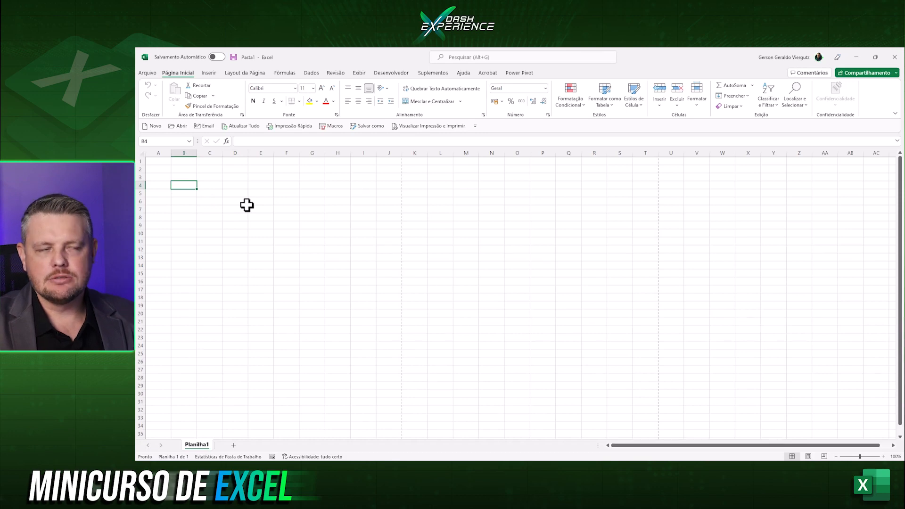
Select column B, row 4, columns A through N, column A and row 1 in turn, ending on cell A1.
click(184, 152)
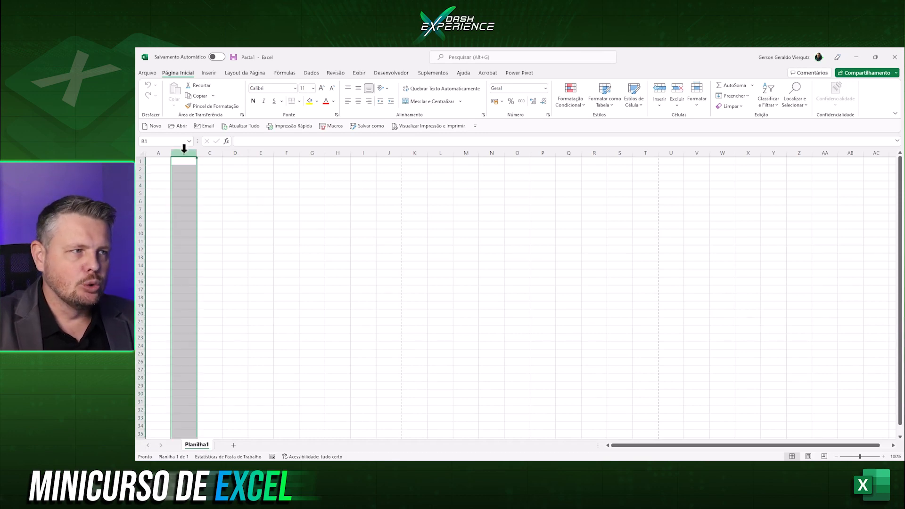
click(138, 185)
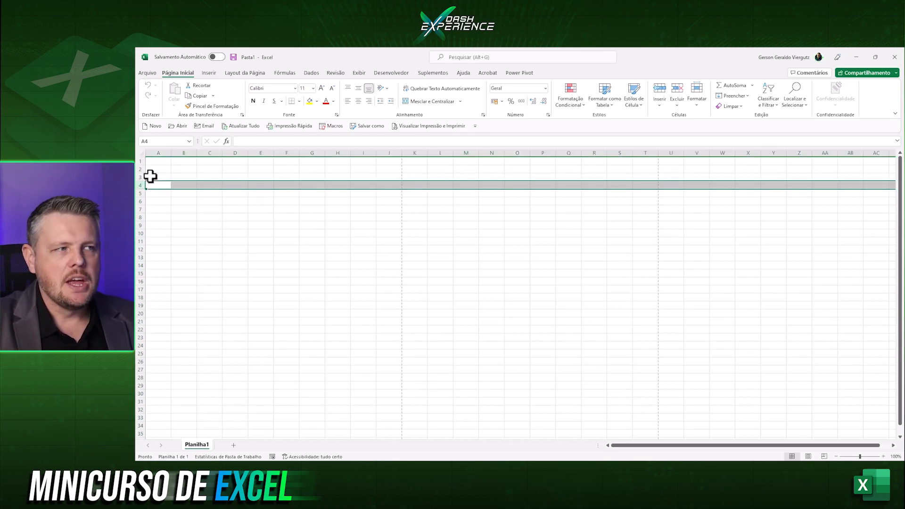
drag(157, 152, 482, 151)
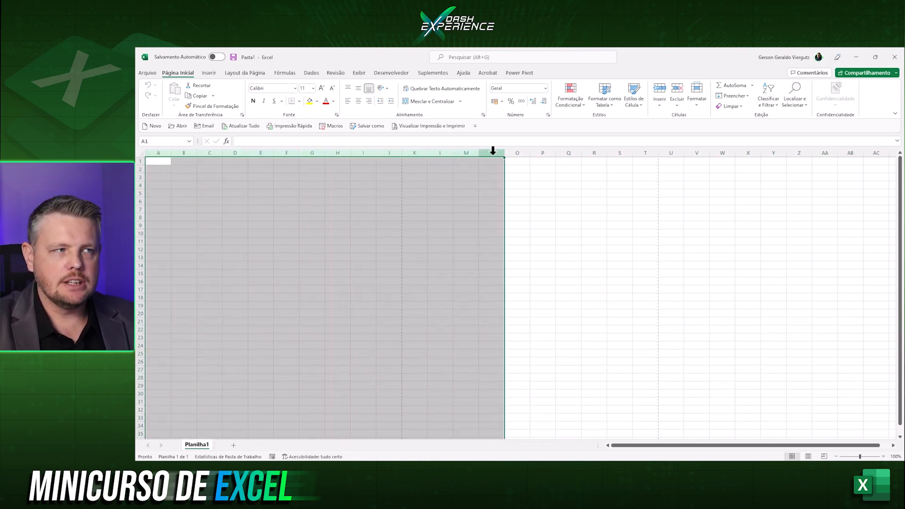
click(157, 152)
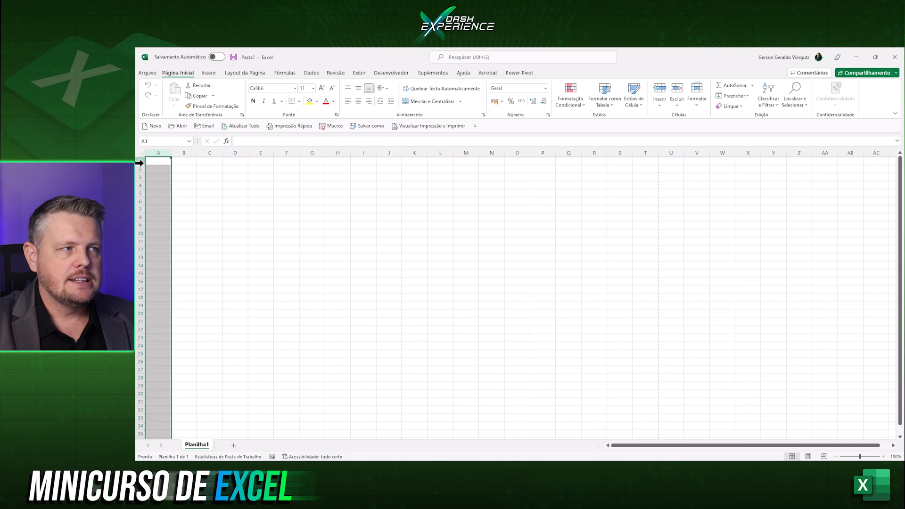
click(139, 162)
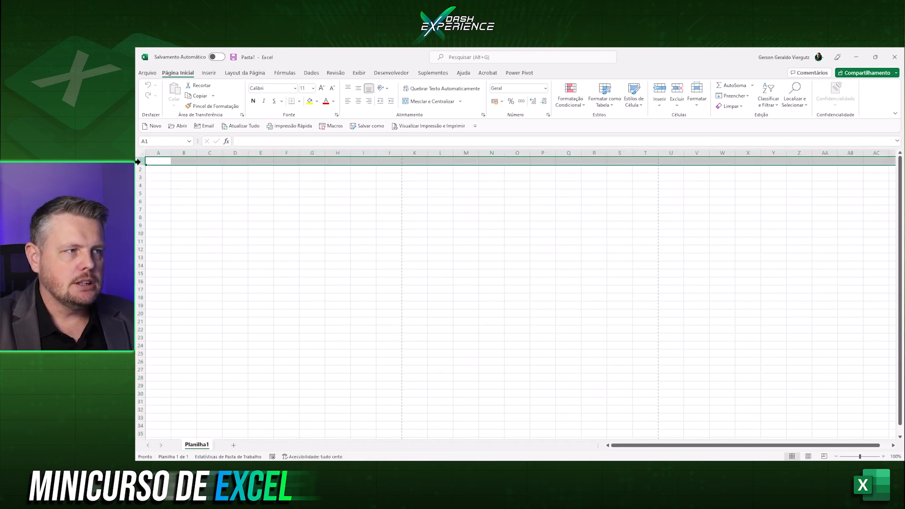
click(153, 162)
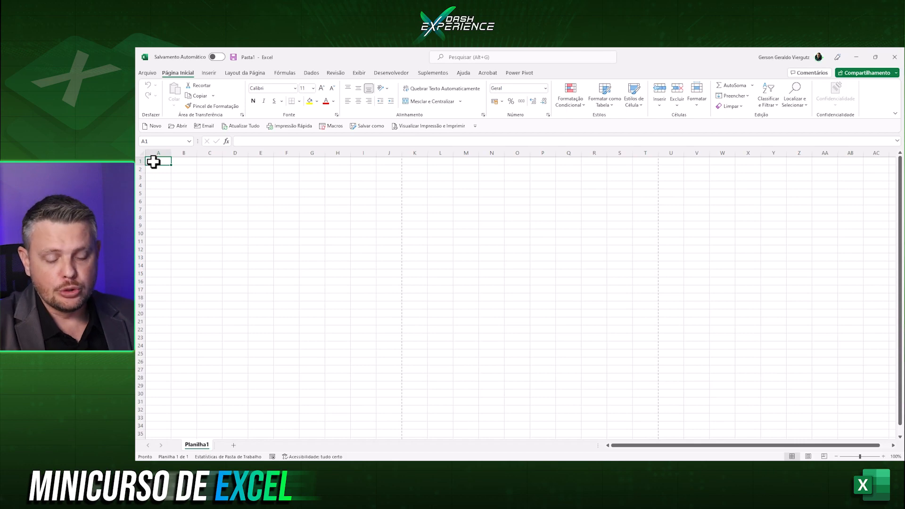
Jump to the worksheet's last row and back to the first, and from A1 to the last column and back.
key(ctrl+Down)
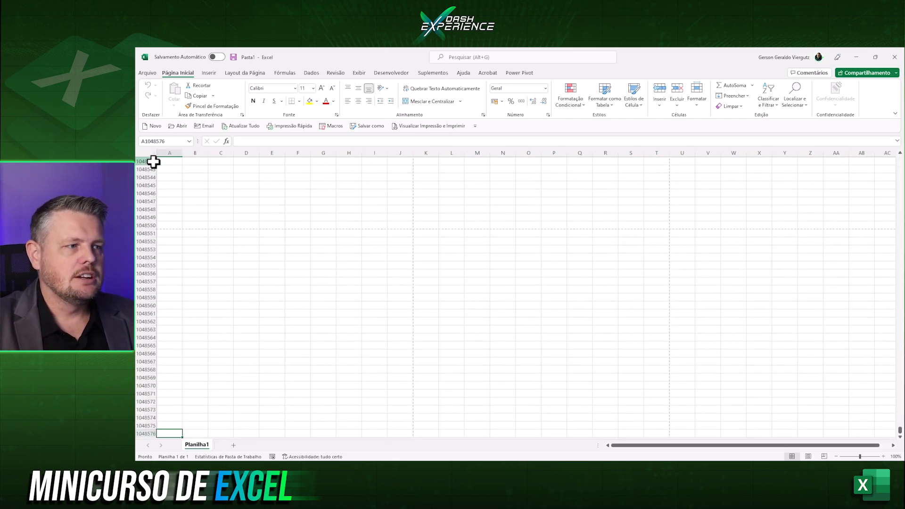
click(200, 394)
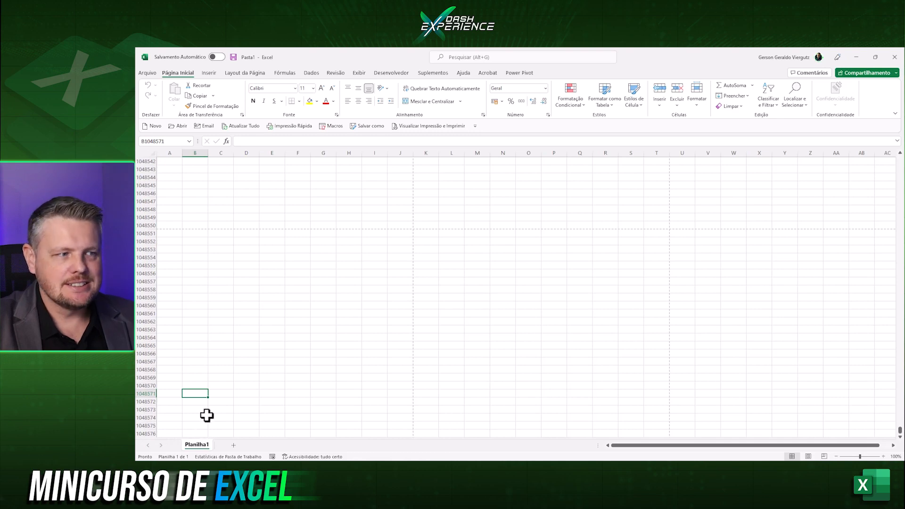
key(ctrl+Up)
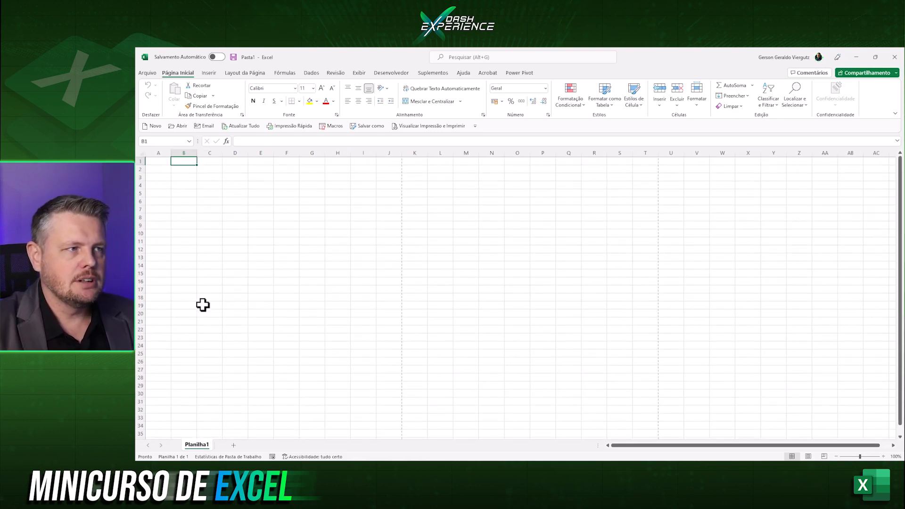
click(155, 160)
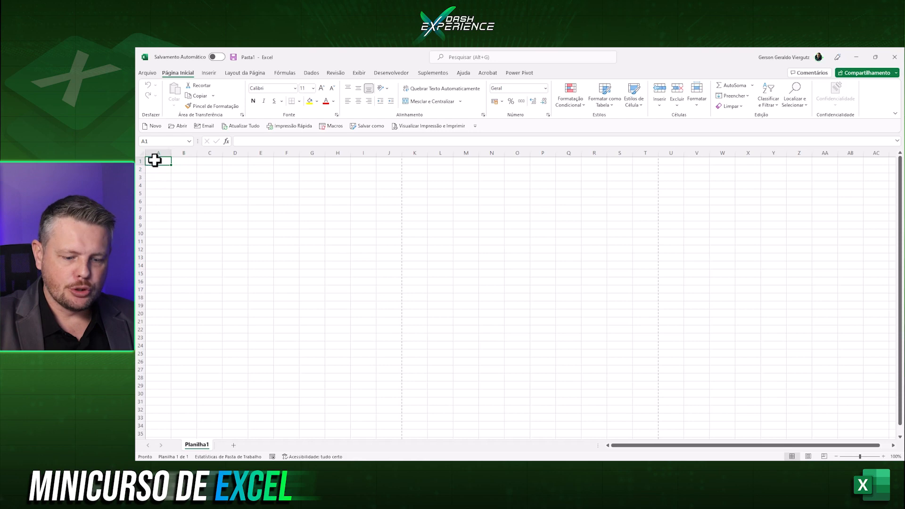
key(ctrl+Right)
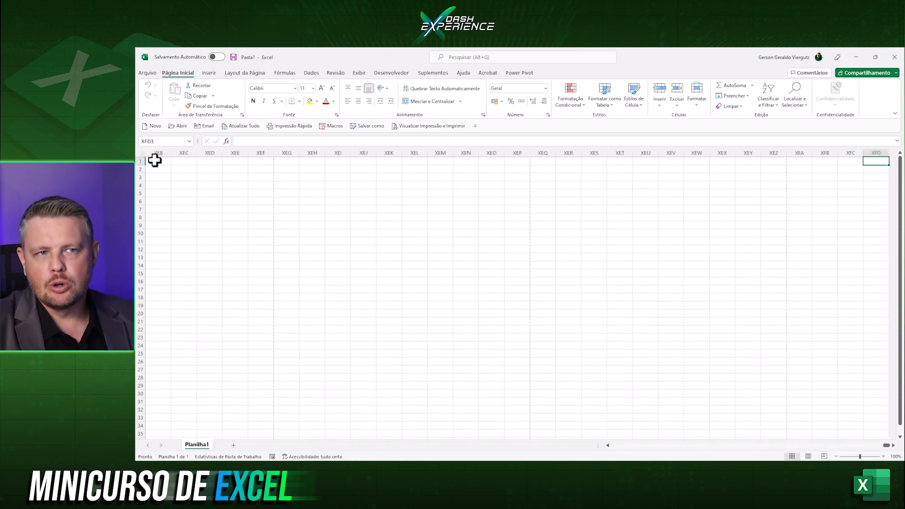
key(ctrl+Left)
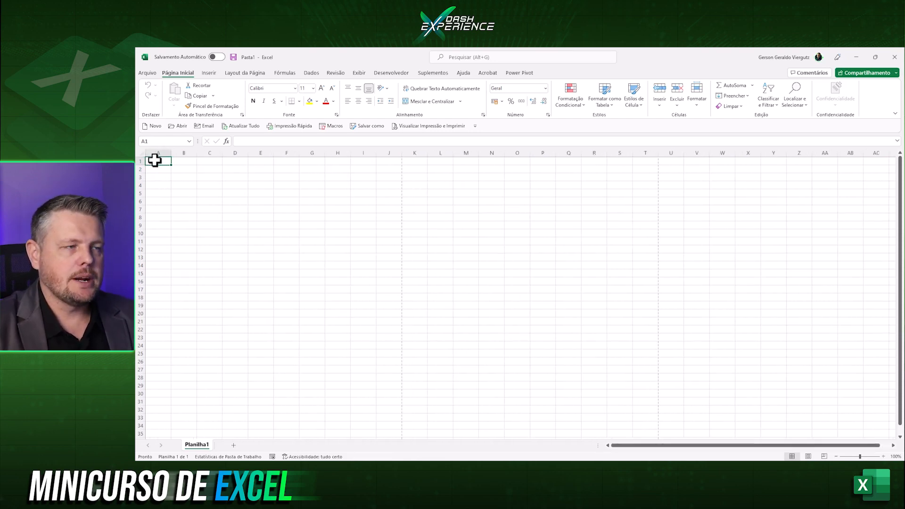
Select several individual cells on the worksheet, including B3 and D9, to show how cells are addressed.
click(190, 178)
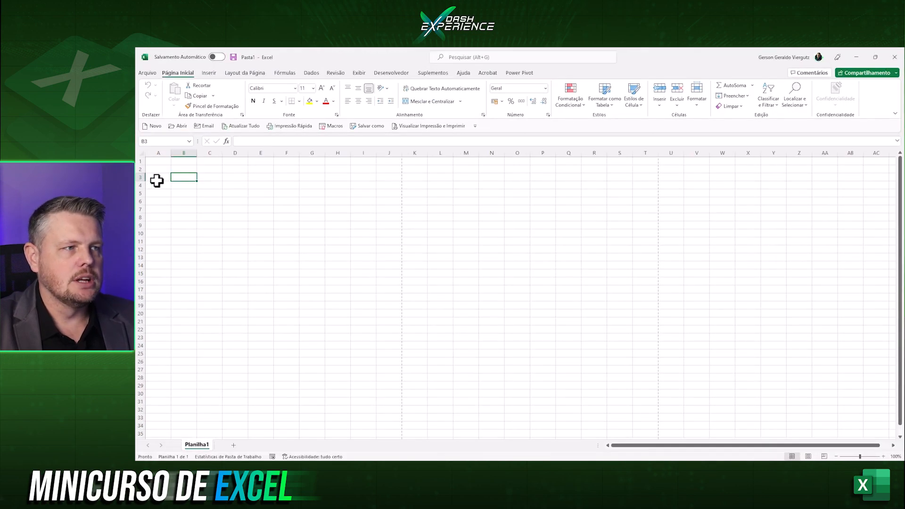
click(228, 185)
click(244, 225)
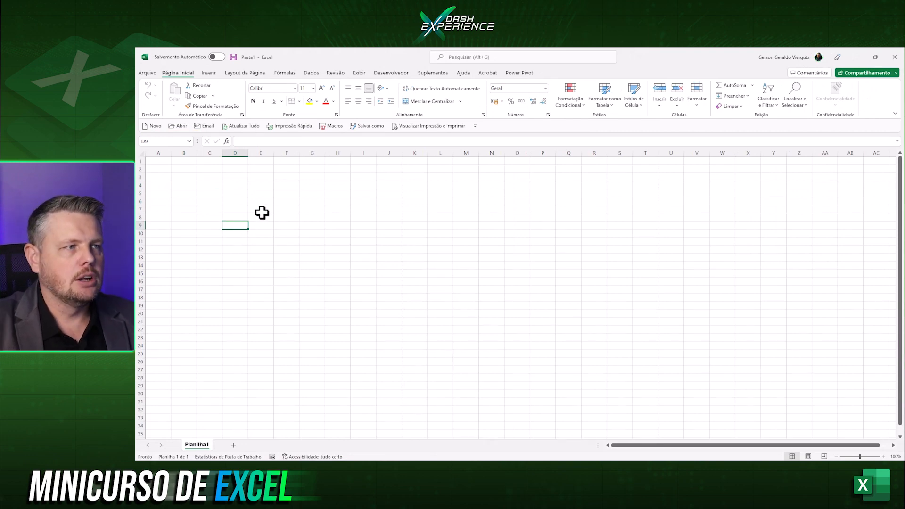
Enter the text Texto in cell B3 and the number 150 in cell B4.
click(178, 178)
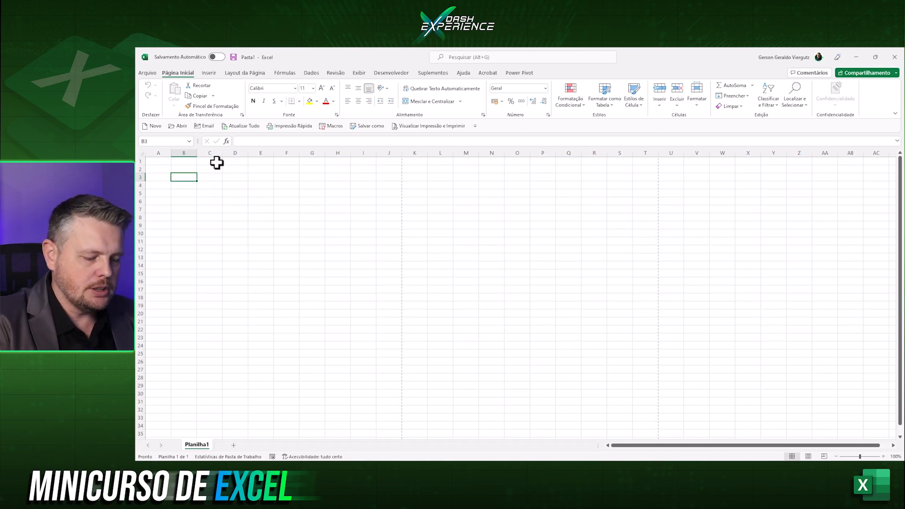
text(Texto)
key(Return)
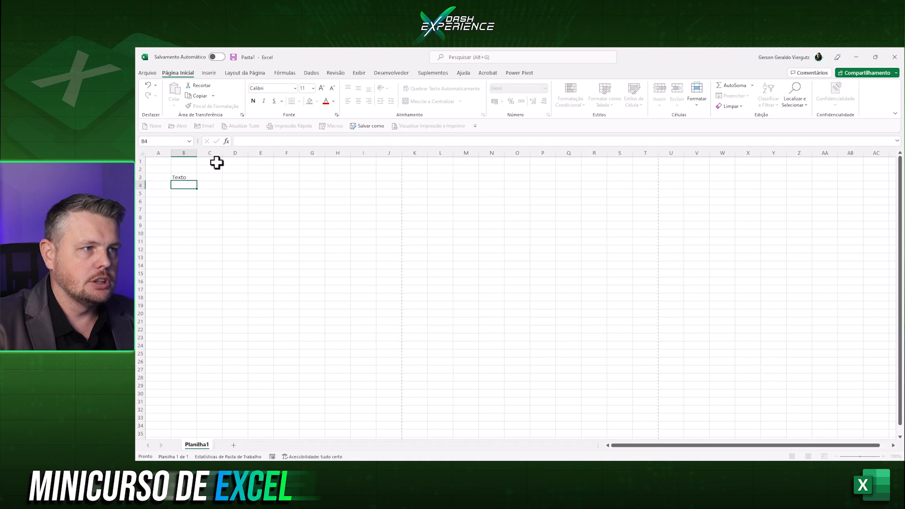
text(150)
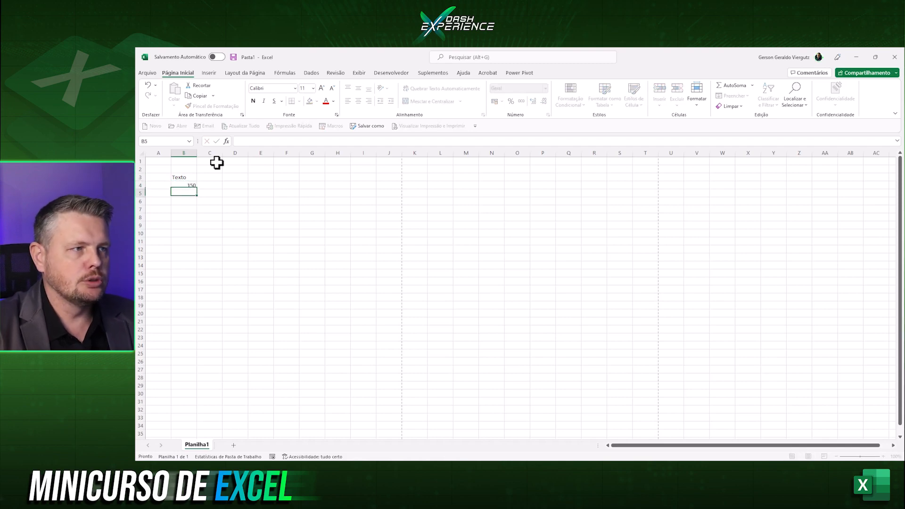
key(Return)
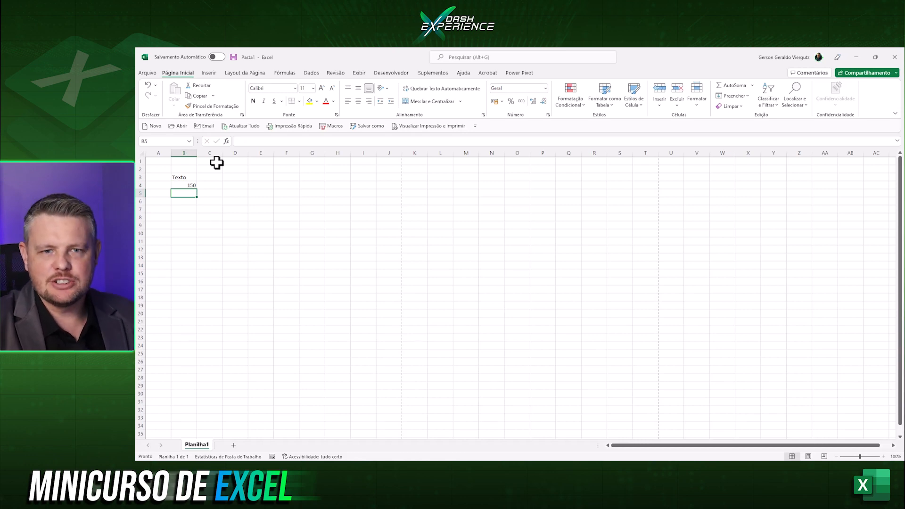
Try adding the number in B4 to the text in B3 with the formula =B4+B3 in B5, and clear it.
text(=)
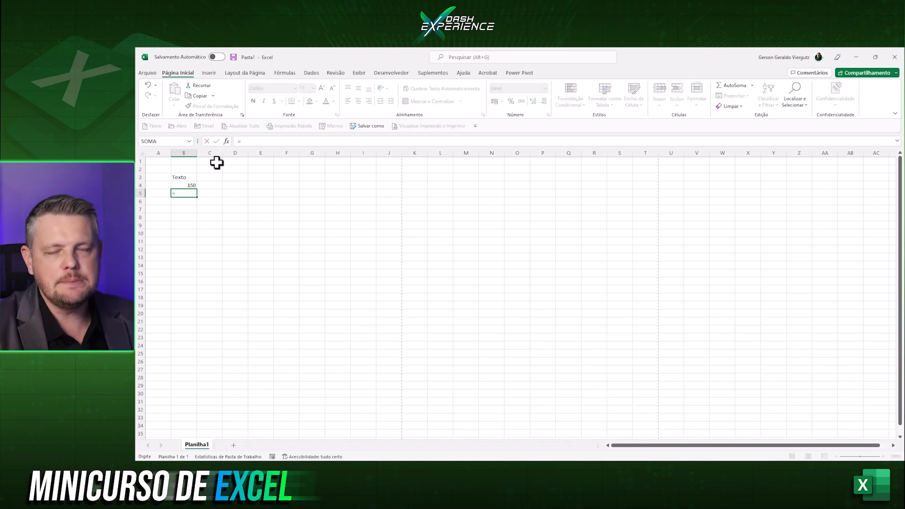
key(Up)
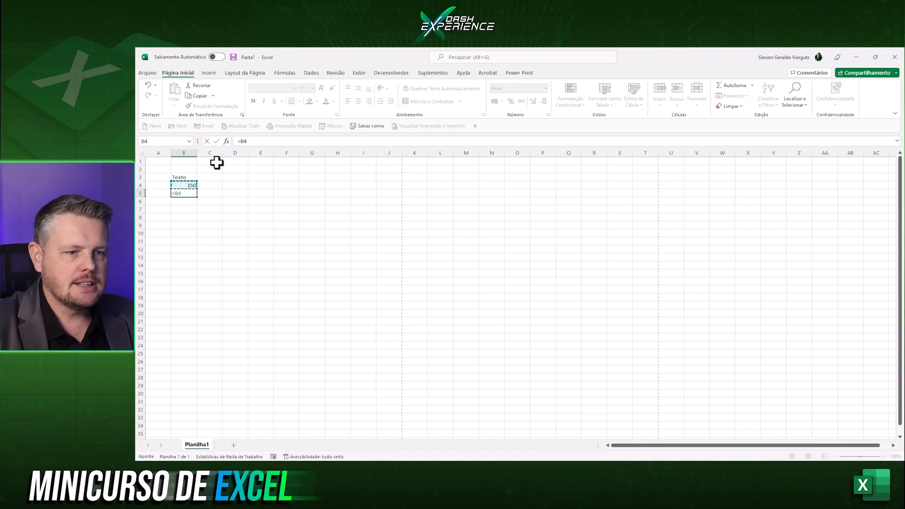
text(+)
key(Up)
key(Up)
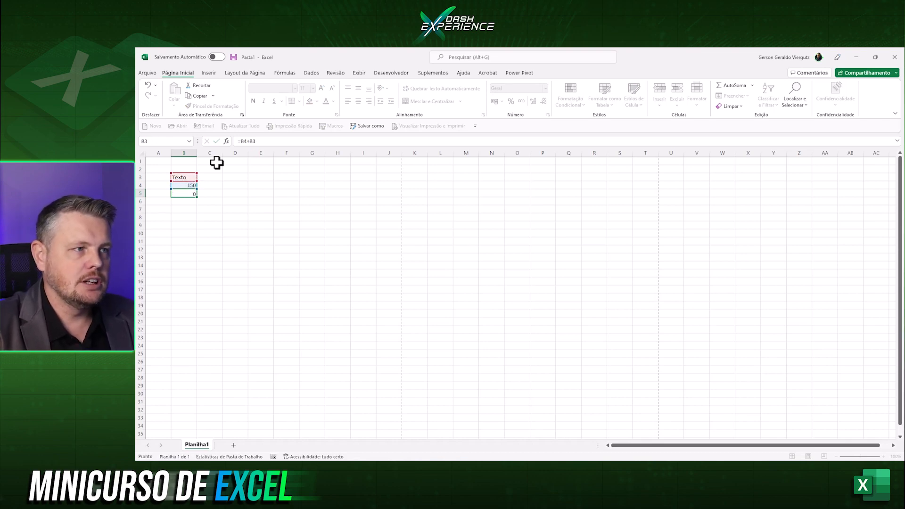
key(Return)
key(Up)
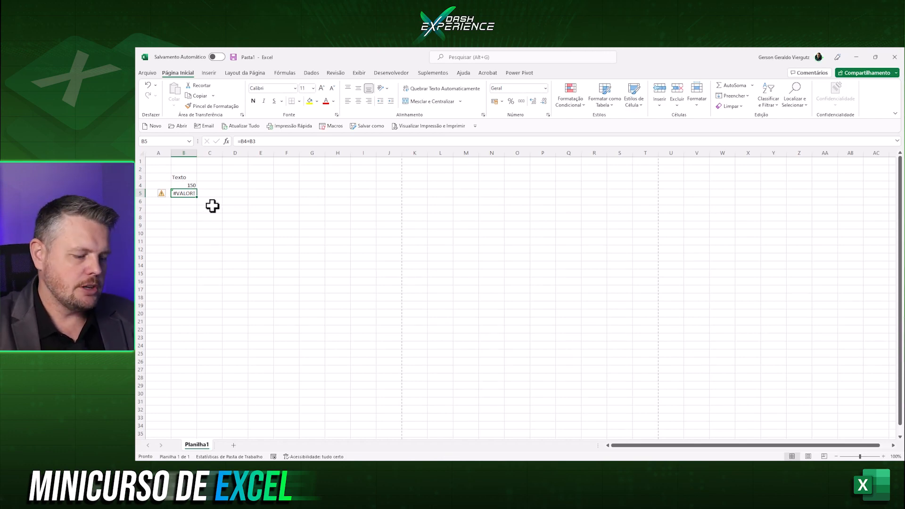
key(Delete)
Replace the text in cell B3 with Despesa and enter 50 in cell B5.
click(204, 177)
click(179, 176)
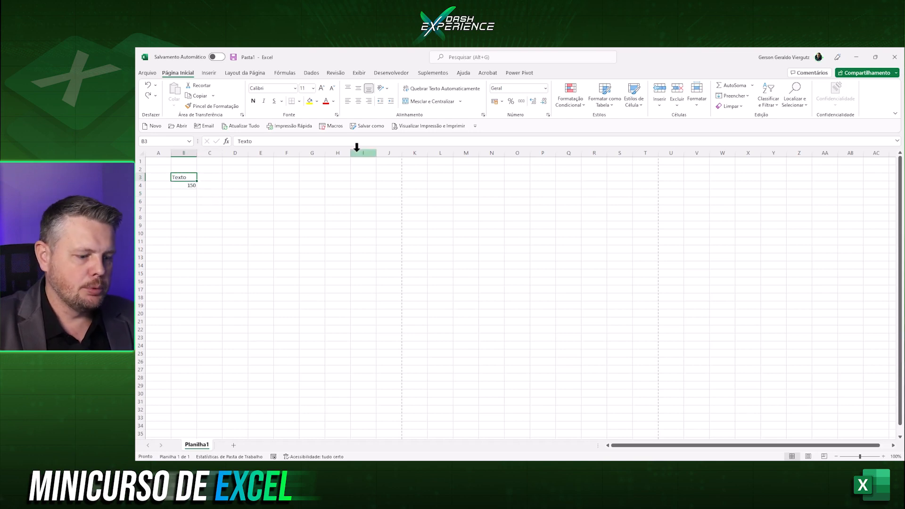
text(Despesa)
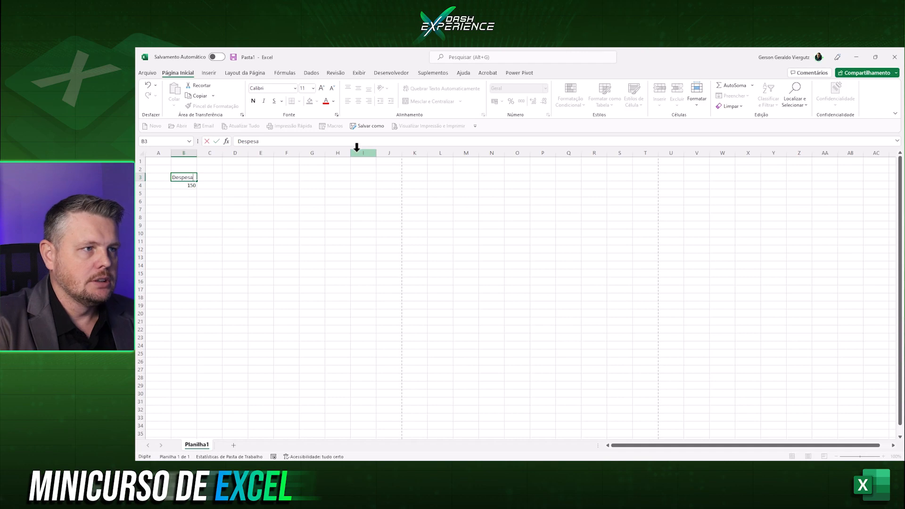
key(Return)
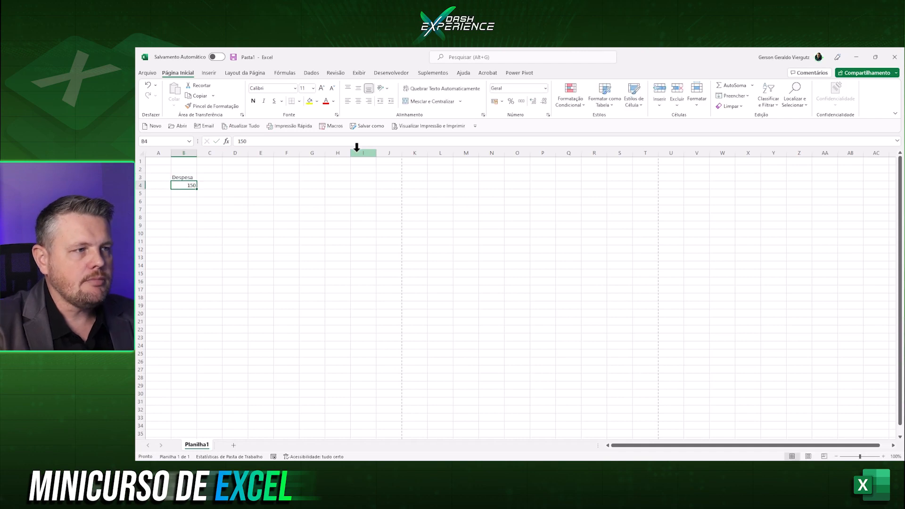
key(Return)
text(50)
key(Return)
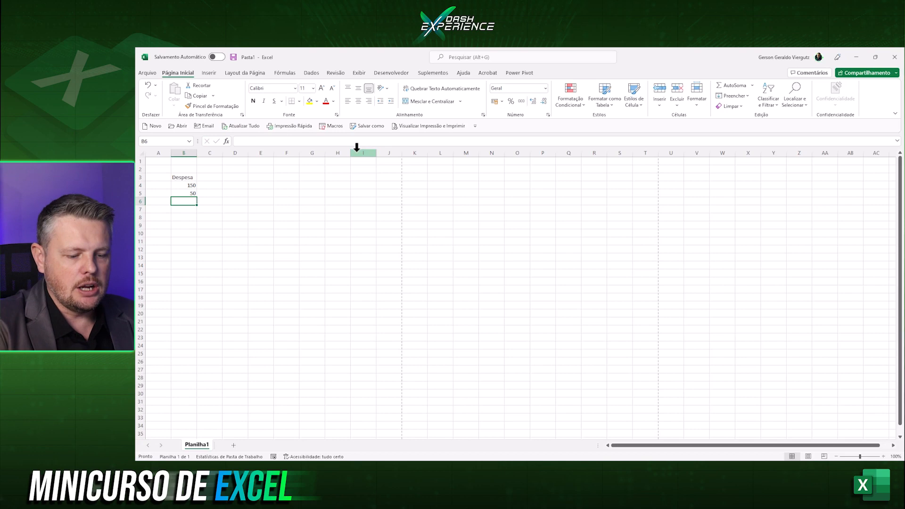
Add the two expense values in cell B6 with the formula =B4+B5 and select that cell to check it.
text(=)
click(184, 185)
text(+)
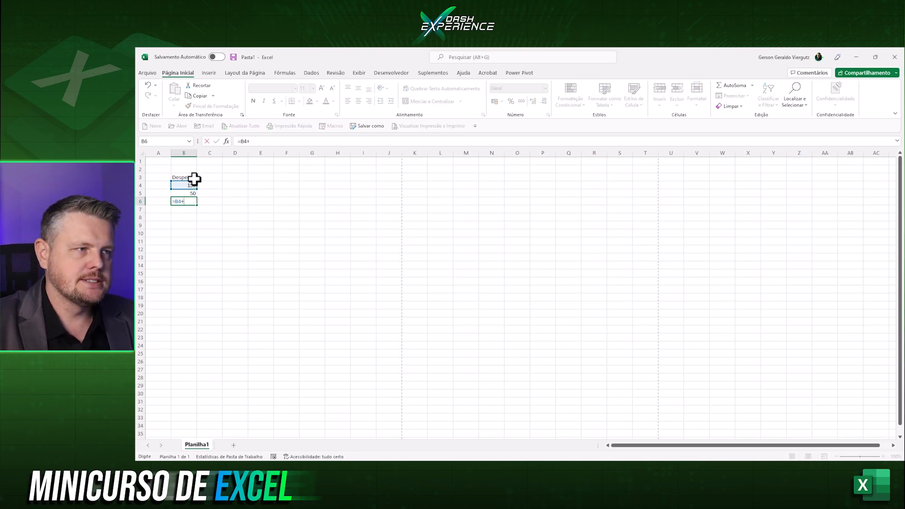
click(192, 194)
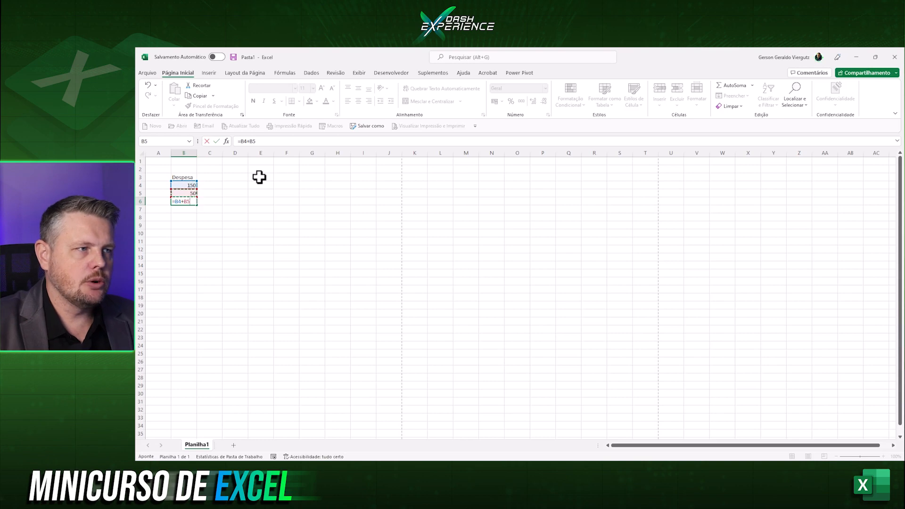
key(Return)
click(188, 201)
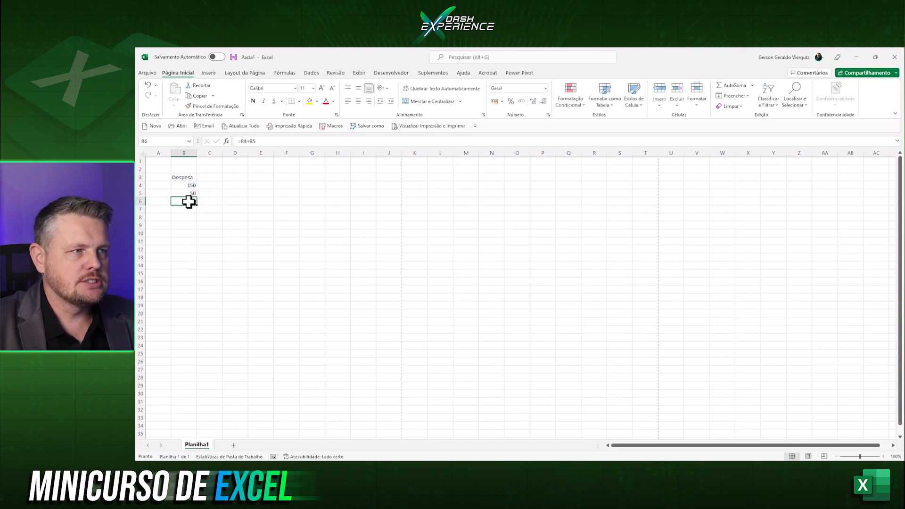
Select the expense values in B4:B5 to compare them with the formula's total, and deselect them.
drag(194, 185, 187, 193)
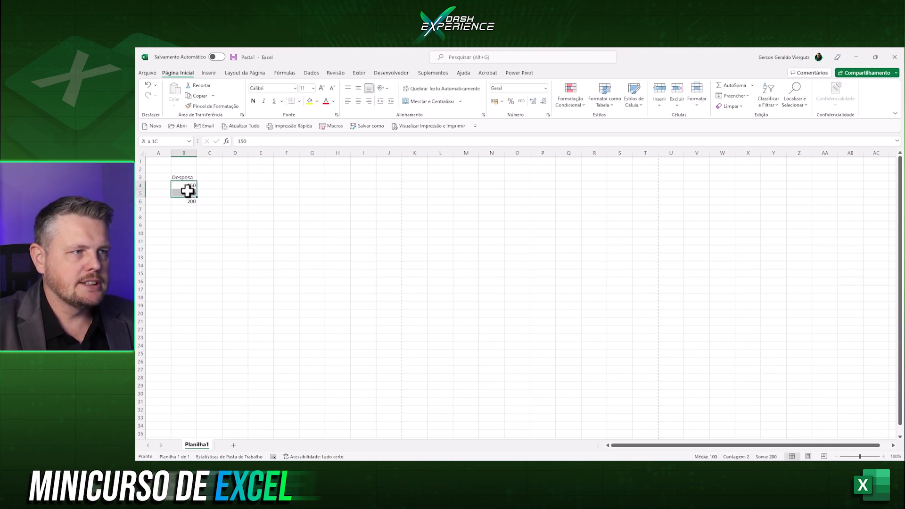
click(283, 209)
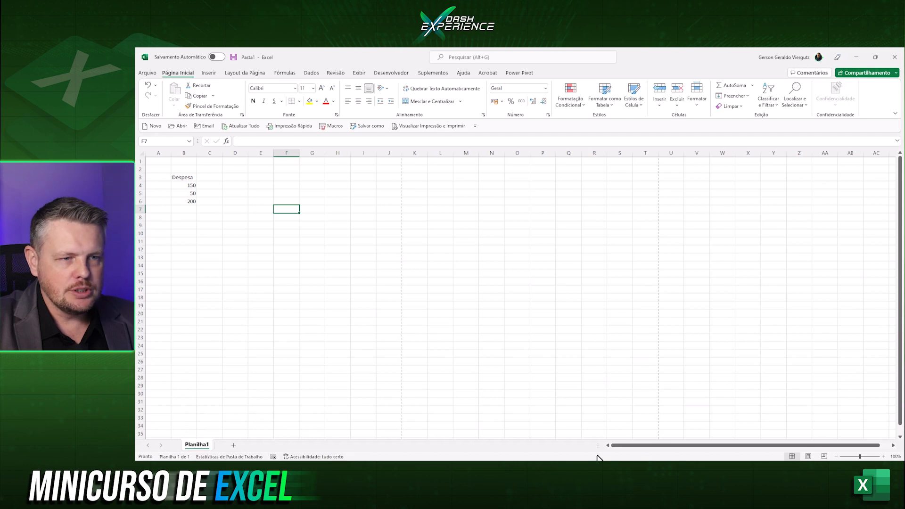
click(238, 273)
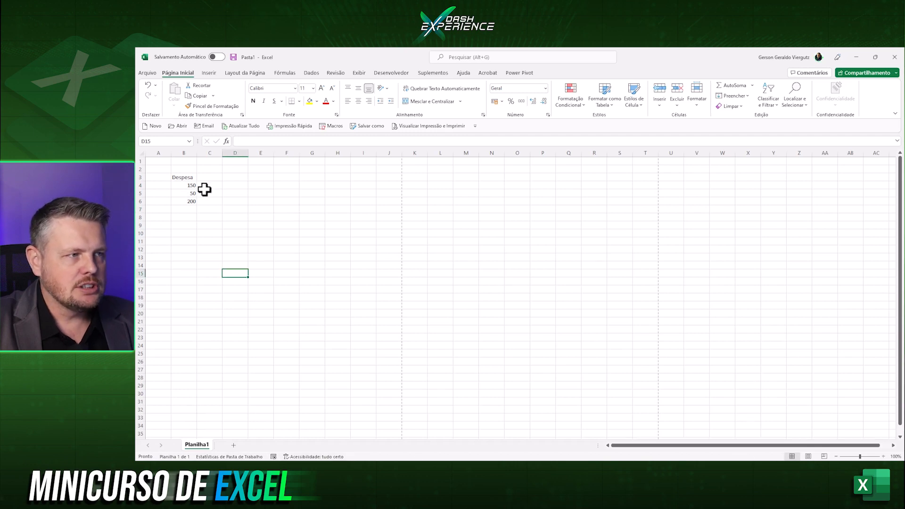
Clear the formula from cell B6 and select B4:B5 to read their average, count and sum in the status bar.
click(189, 202)
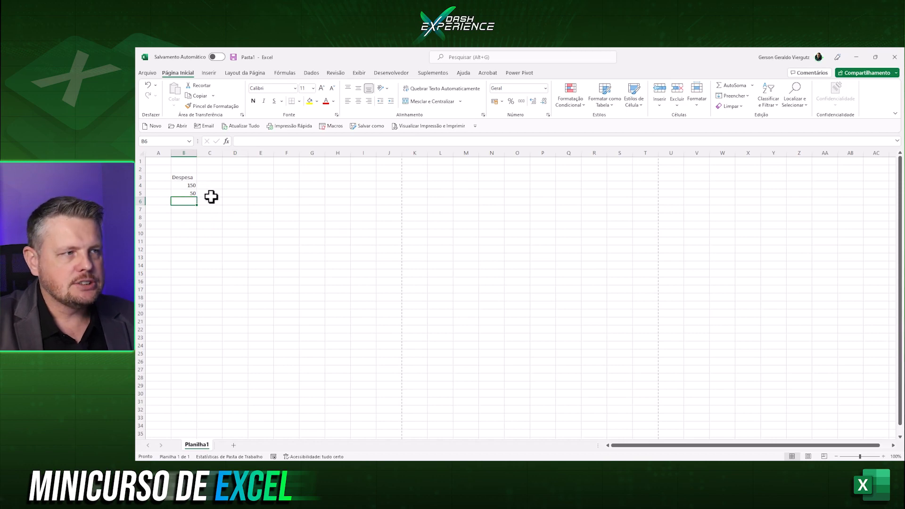
drag(187, 186, 189, 193)
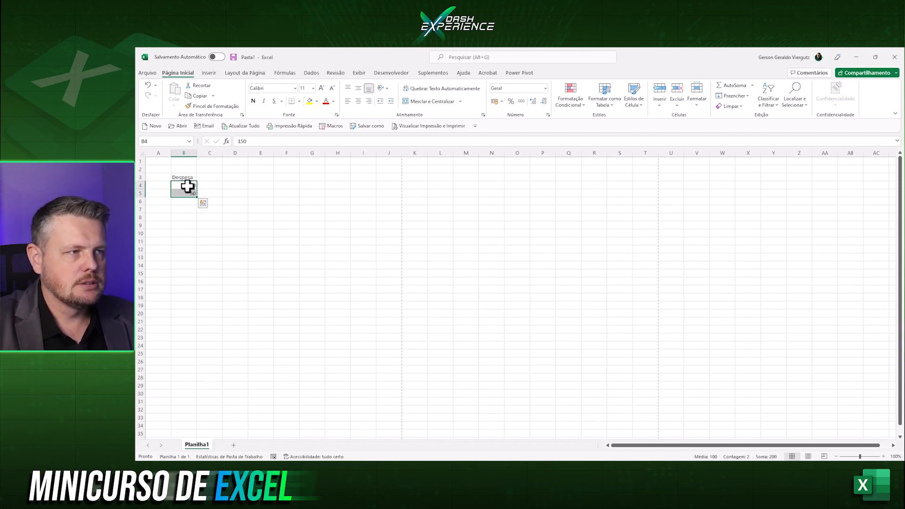
drag(185, 186, 186, 191)
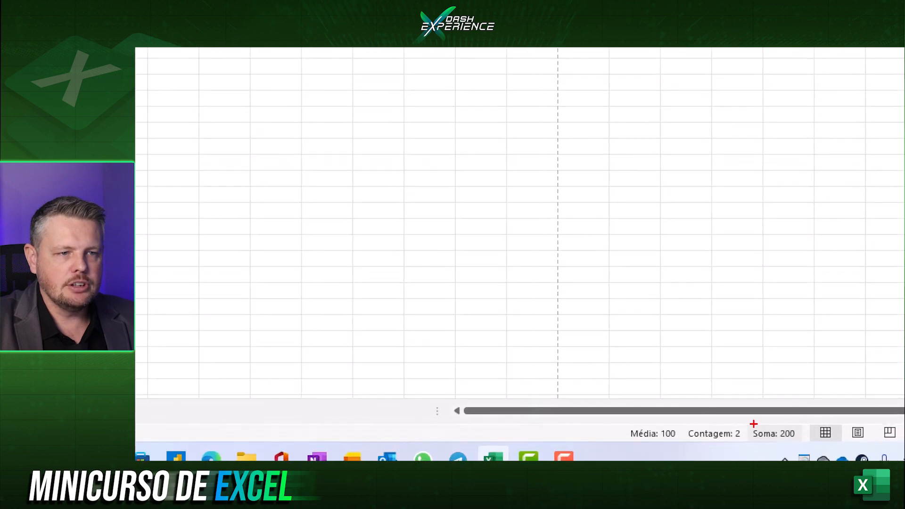
Add the maximum, minimum and numerical count of the selected cells to the status bar's displayed statistics.
mouse_move(619, 421)
mouse_down()
mouse_move(698, 442)
mouse_move(803, 443)
mouse_up()
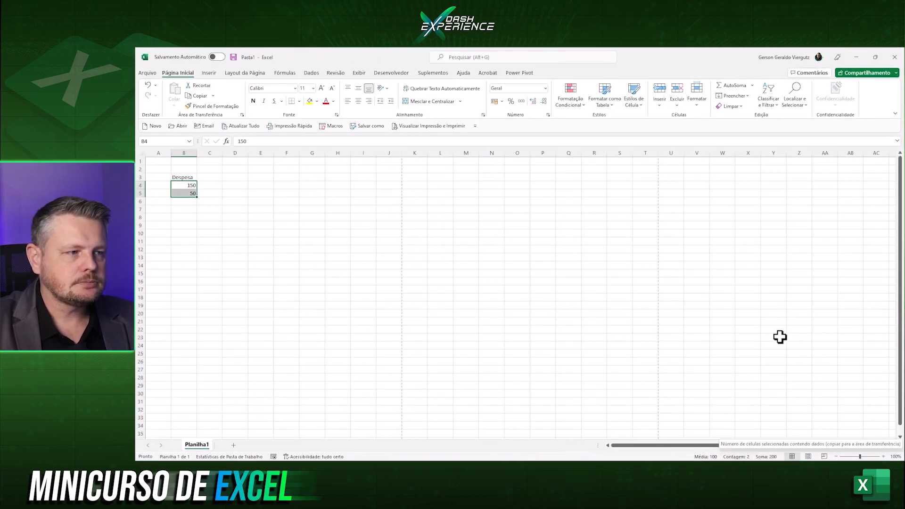
right_click(703, 459)
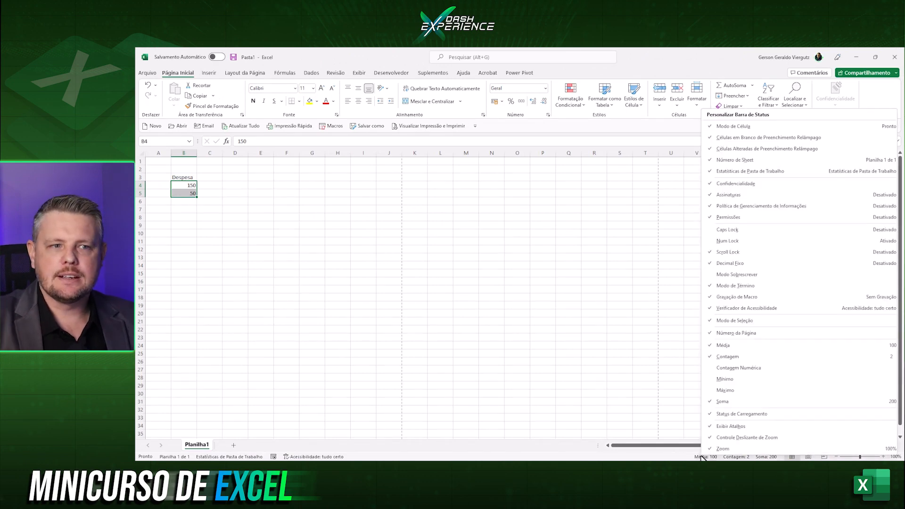
click(738, 392)
click(733, 380)
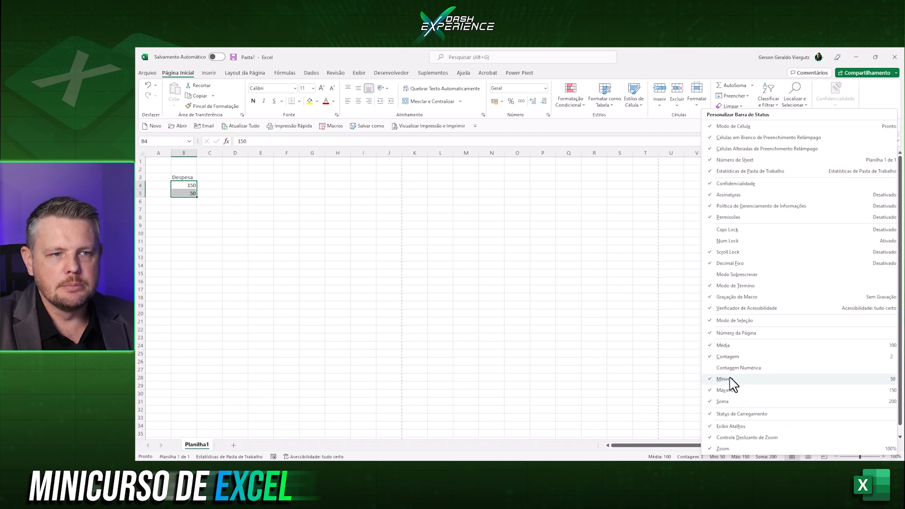
click(744, 370)
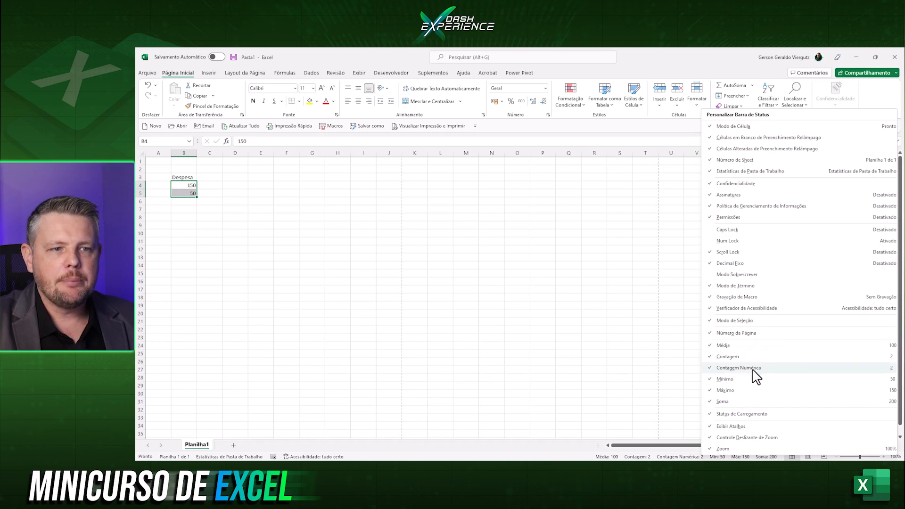
key(Escape)
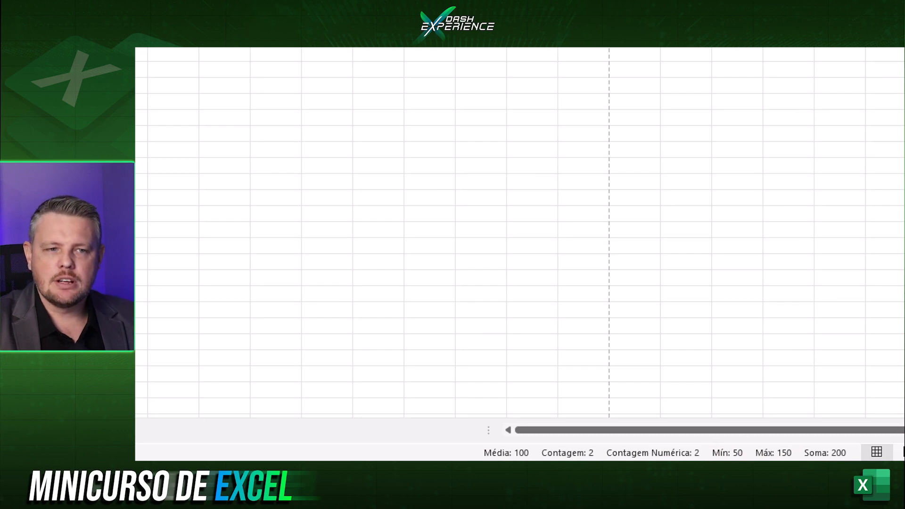
Select B3:B5 to read the label and values together in the status bar, and deselect them.
click(207, 241)
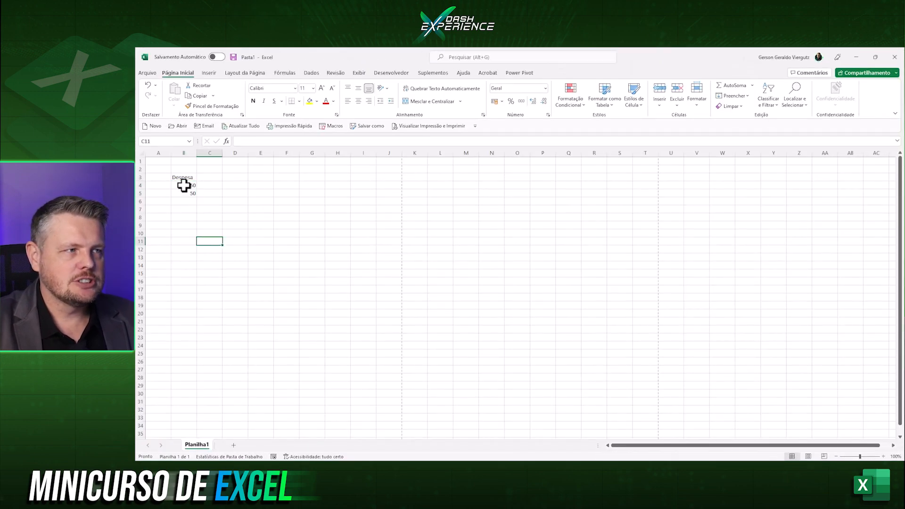
drag(182, 178, 184, 192)
drag(312, 215, 311, 210)
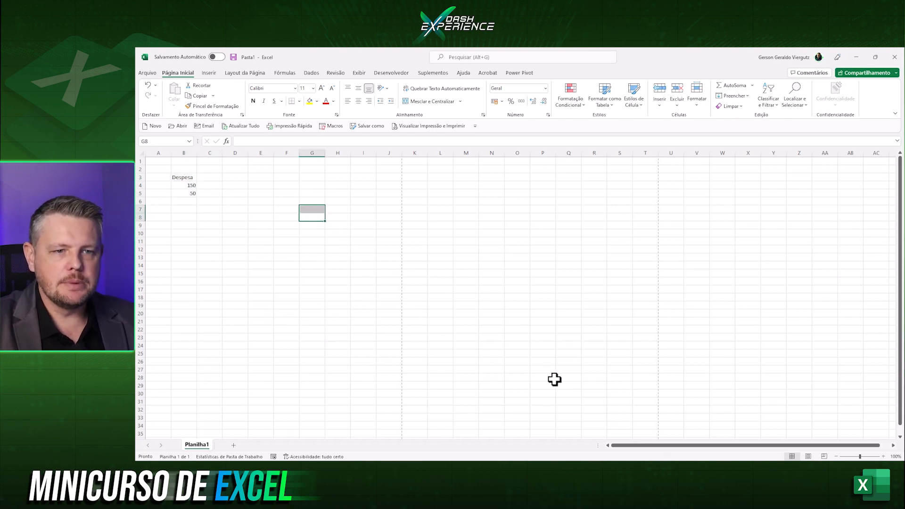
Zoom the worksheet in to 160%.
click(884, 456)
click(884, 456)
click(884, 457)
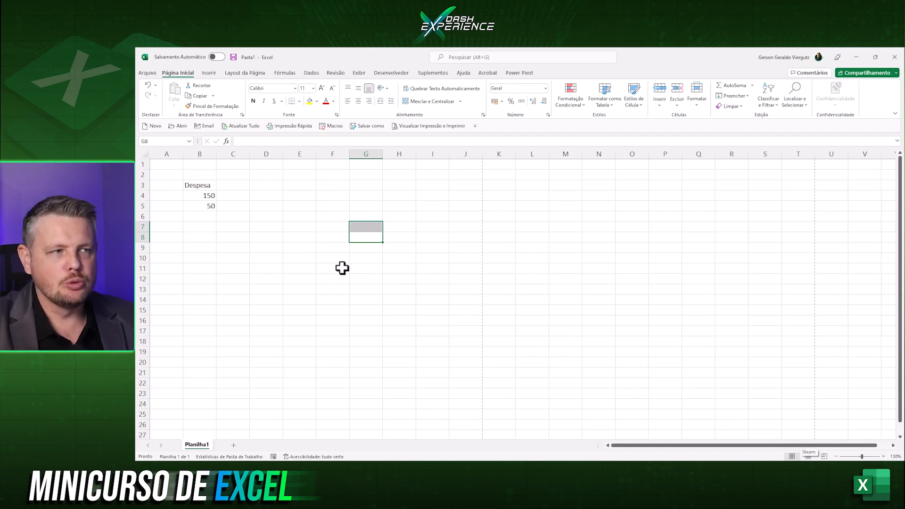
scroll(251, 230, down, 2)
scroll(246, 228, up, 2)
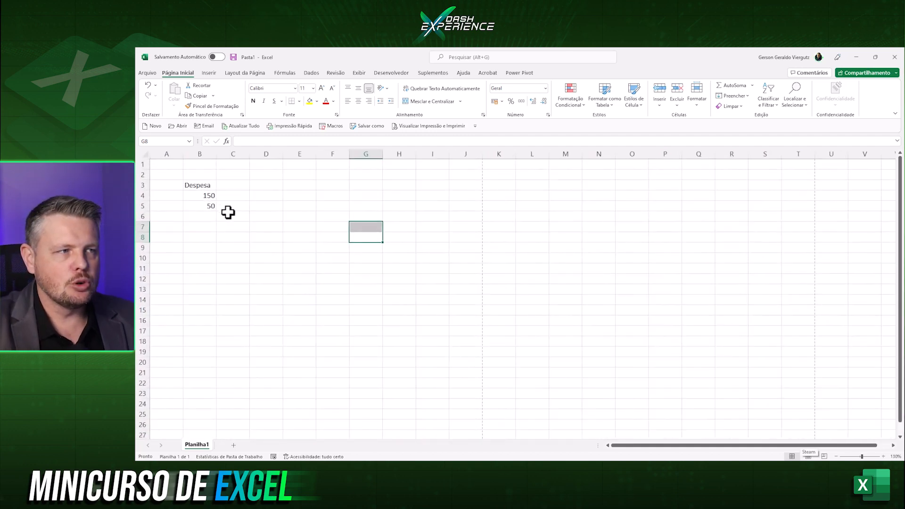
scroll(226, 212, down, 2)
scroll(216, 207, up, 5)
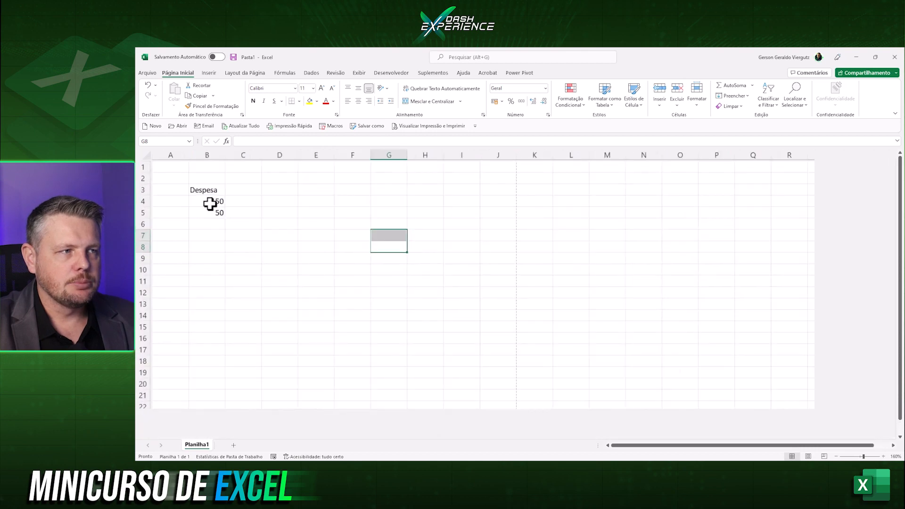
scroll(276, 222, down, 1)
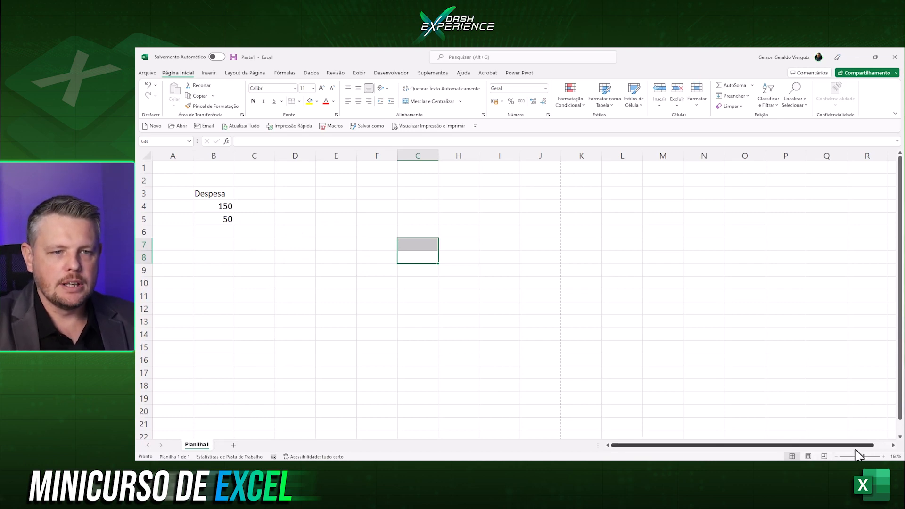
Show the worksheet in Page Layout view and look over its pages, header and footer areas.
click(808, 456)
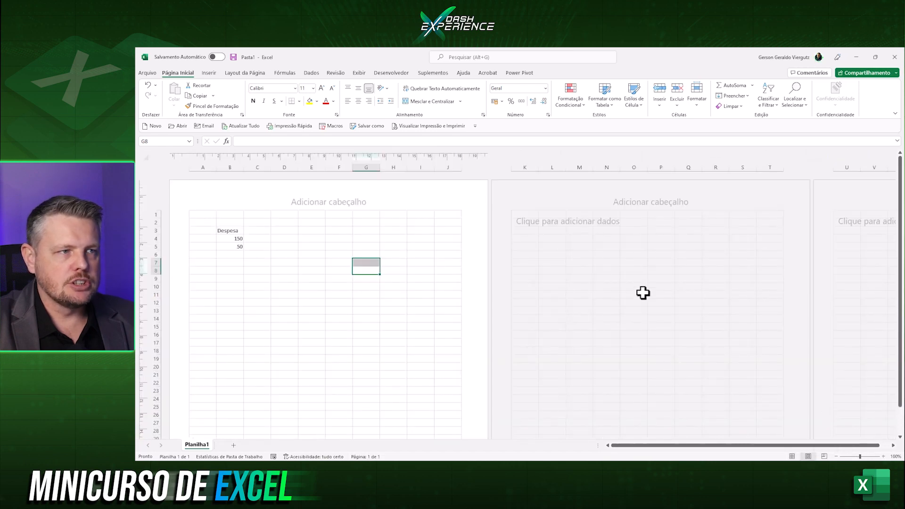
scroll(644, 293, down, 10)
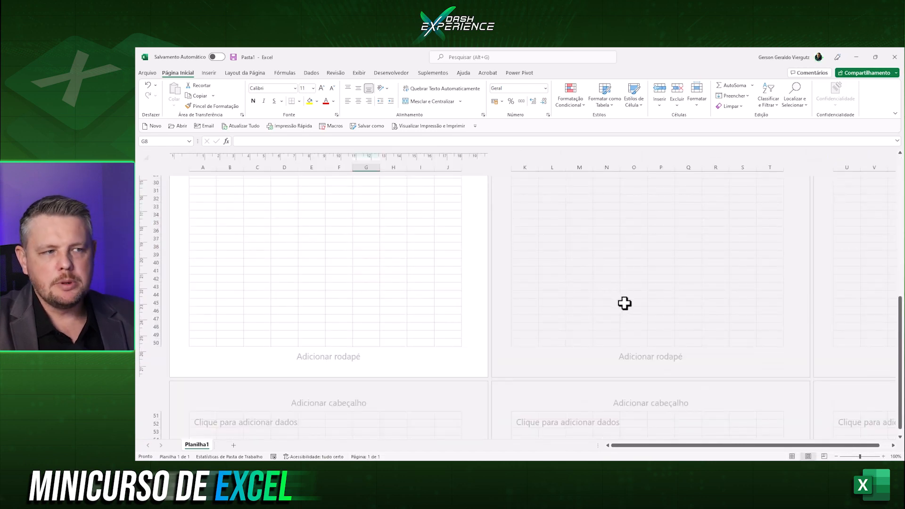
scroll(385, 314, up, 10)
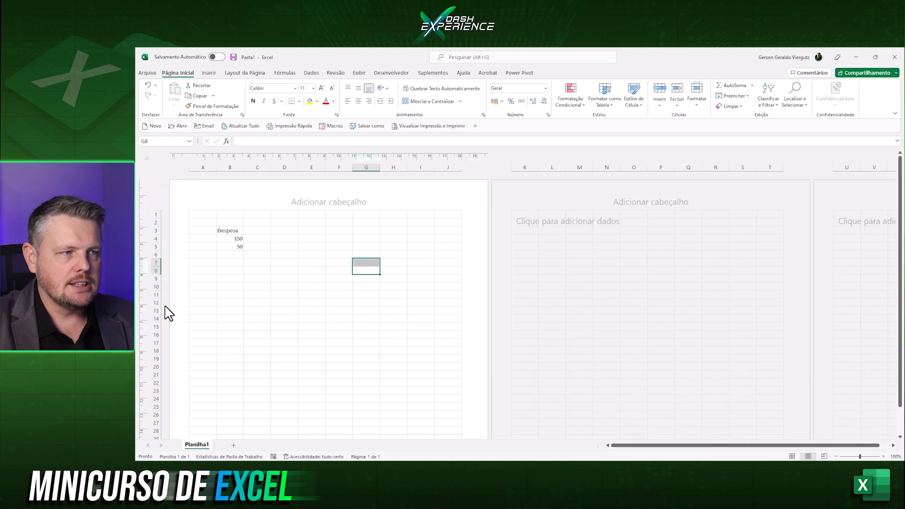
scroll(721, 289, down, 5)
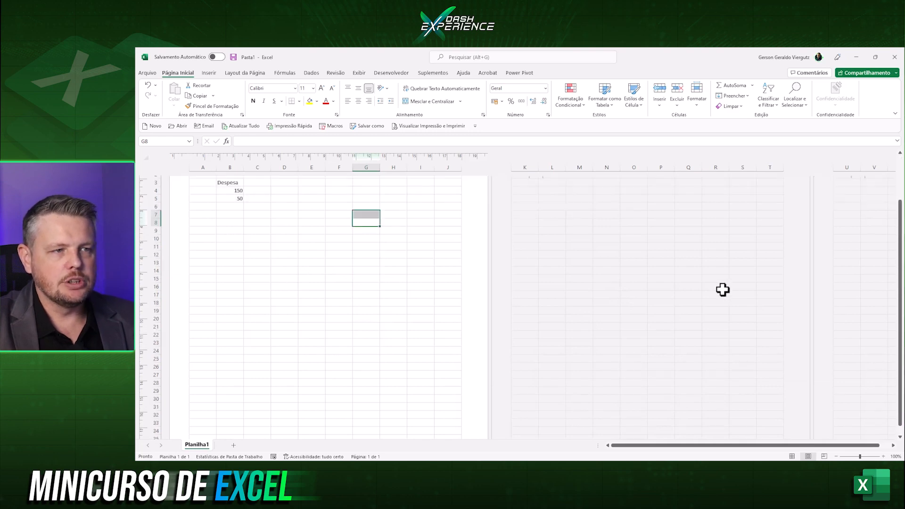
scroll(681, 287, up, 5)
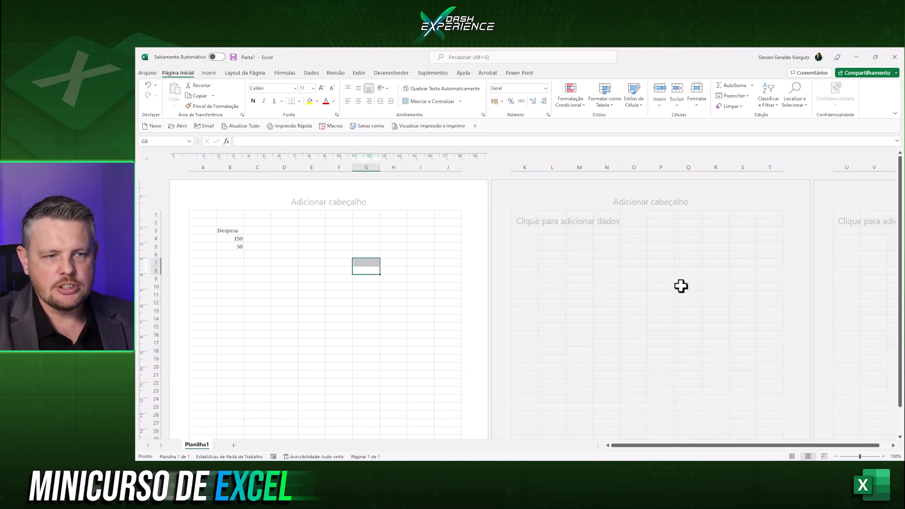
In Page Break Preview at 100% zoom, extend the page boundary to column H and row 25, and return to Normal view.
click(825, 456)
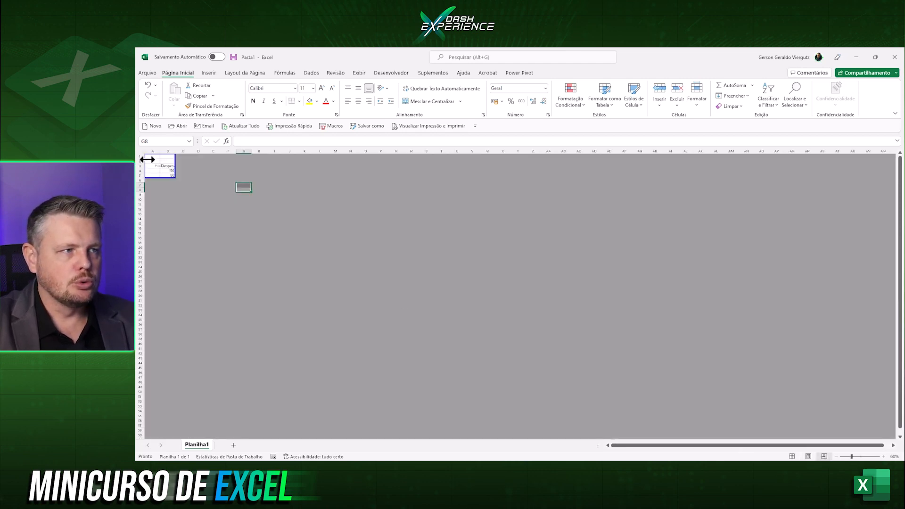
click(883, 456)
click(884, 457)
click(883, 457)
click(883, 456)
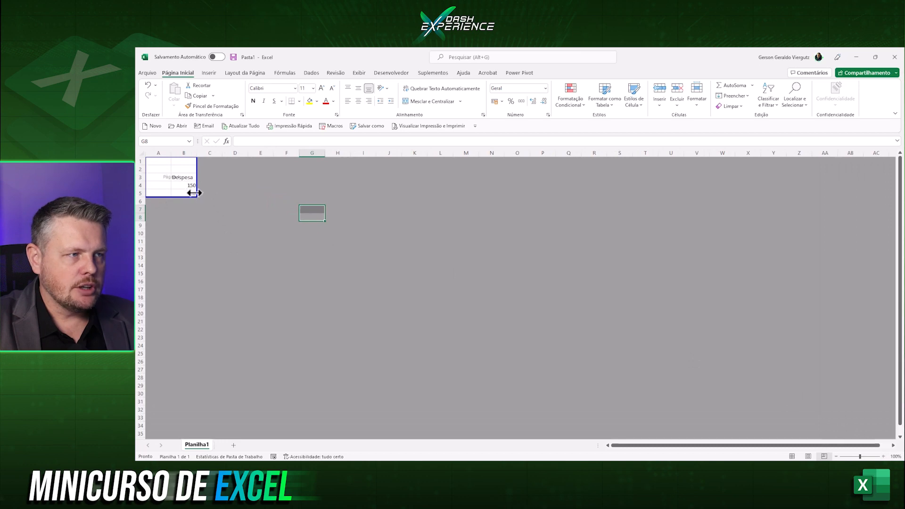
drag(198, 197, 364, 357)
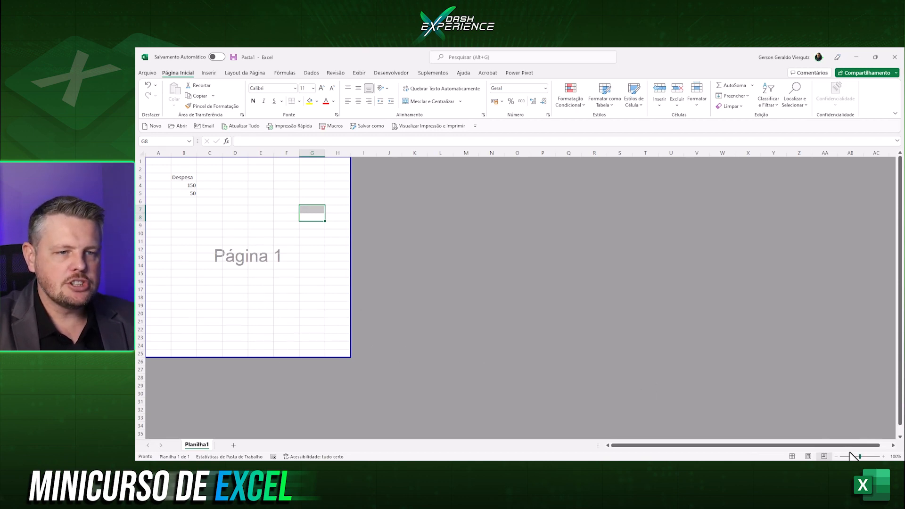
click(792, 456)
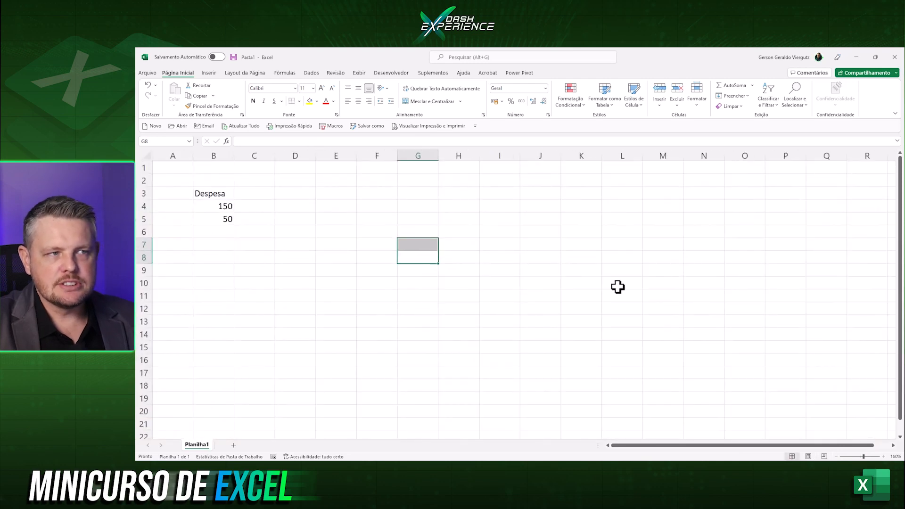
click(618, 287)
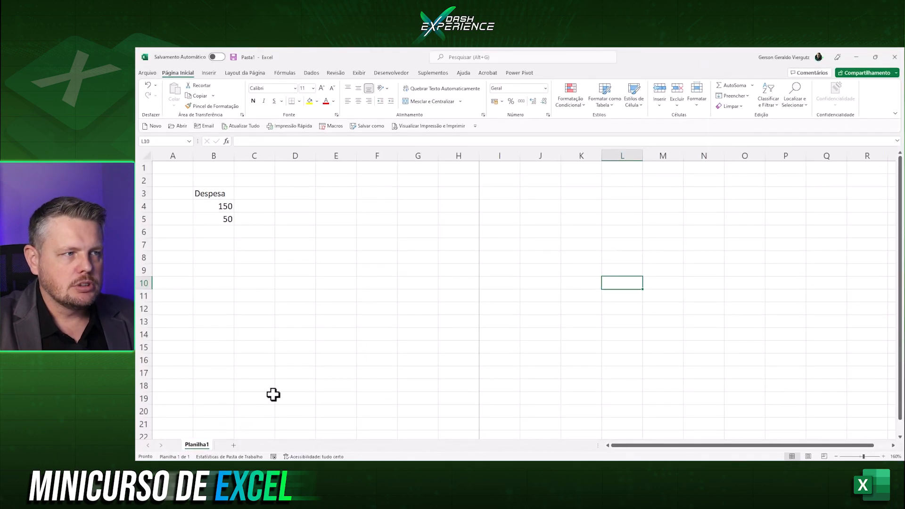
Extend the text in cell B3 to Despesa Janeiro and fit column B's width to its contents.
click(232, 193)
key(F2)
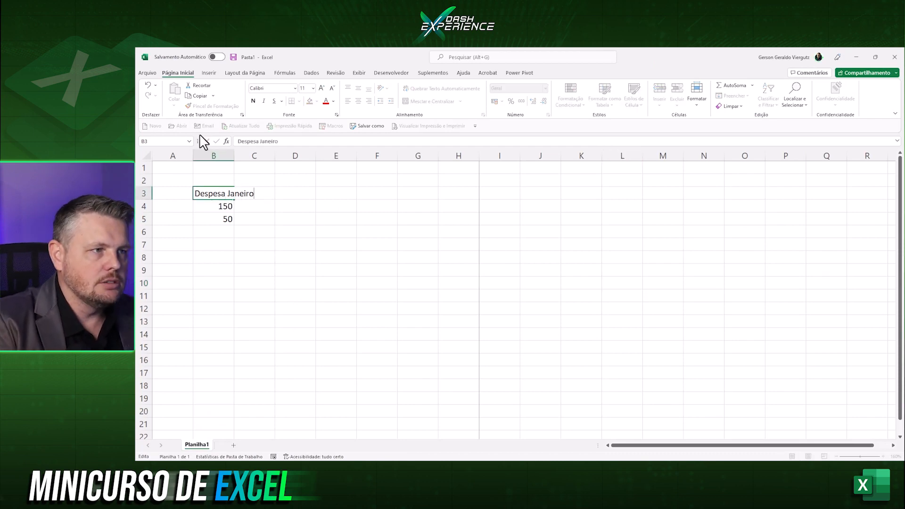
text(Janeiro)
key(Return)
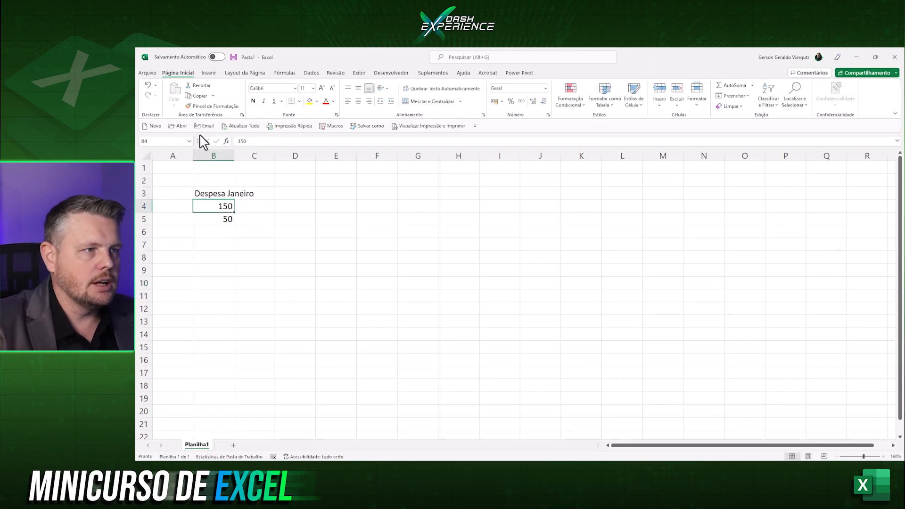
double_click(234, 157)
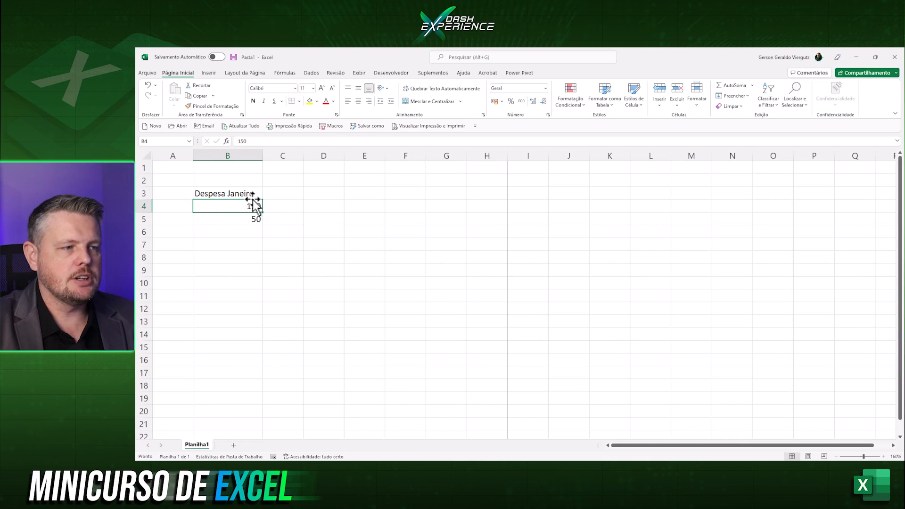
Rename the worksheet Planilha1 as Janeiro.
double_click(197, 445)
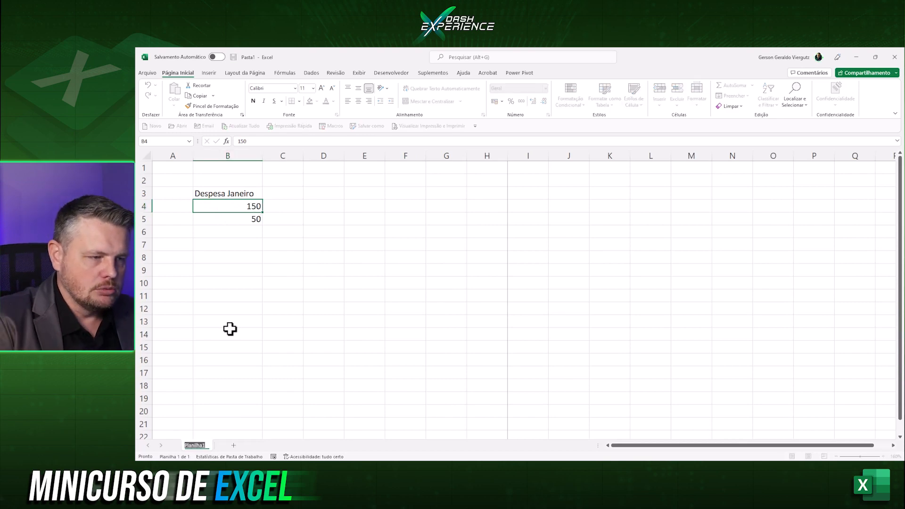
key(Return)
right_click(201, 446)
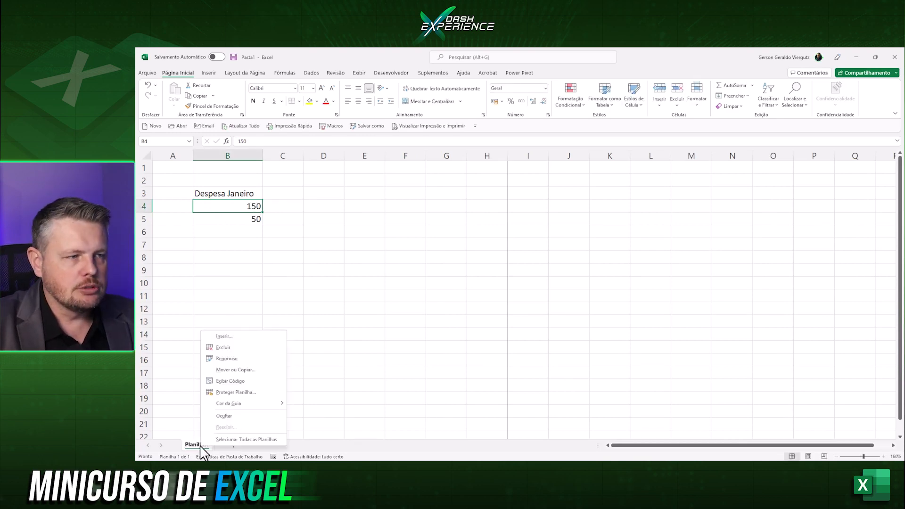
click(233, 360)
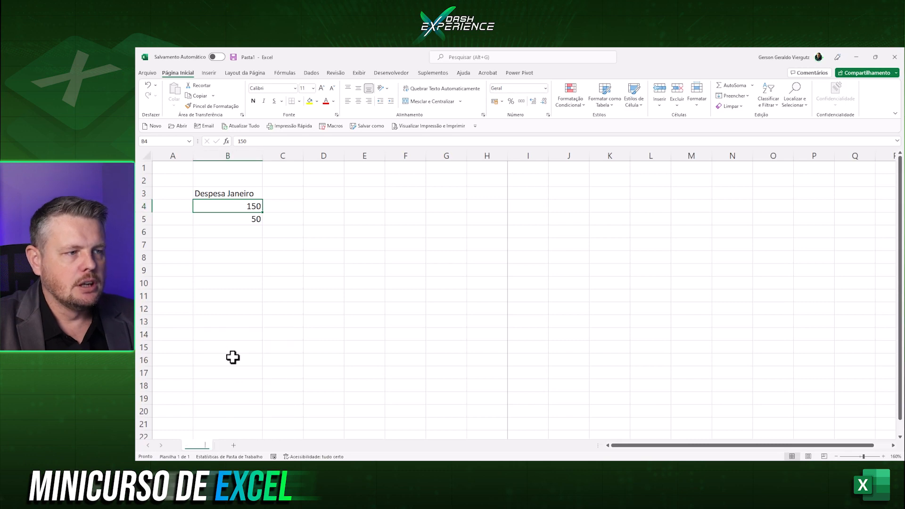
text(Janeir)
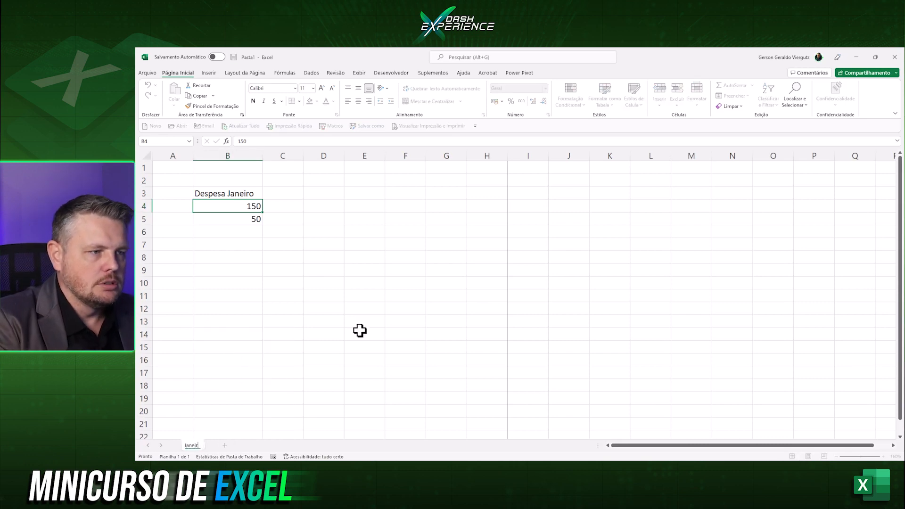
text(o)
key(Return)
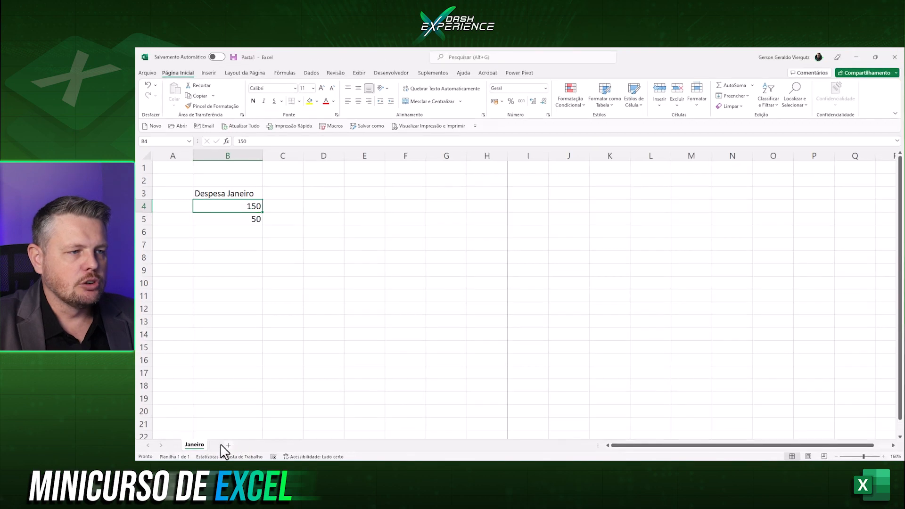
Add a second worksheet named Fevereiro and switch to Janeiro and back to it.
click(229, 445)
double_click(226, 446)
text(Fevereiro)
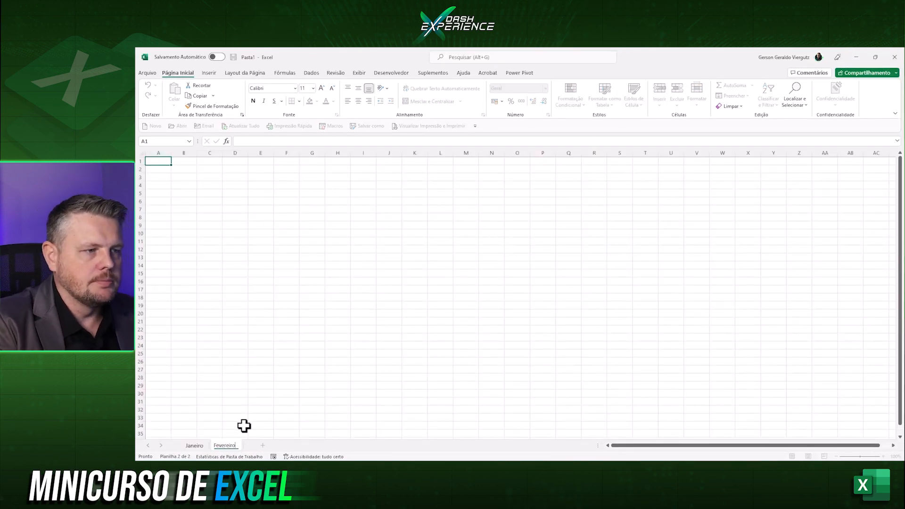
key(Return)
click(195, 446)
click(228, 446)
On the Fevereiro sheet, enter Despesas in cell C4, 180 in C5 and 20 in C6.
click(208, 186)
text(Despesas)
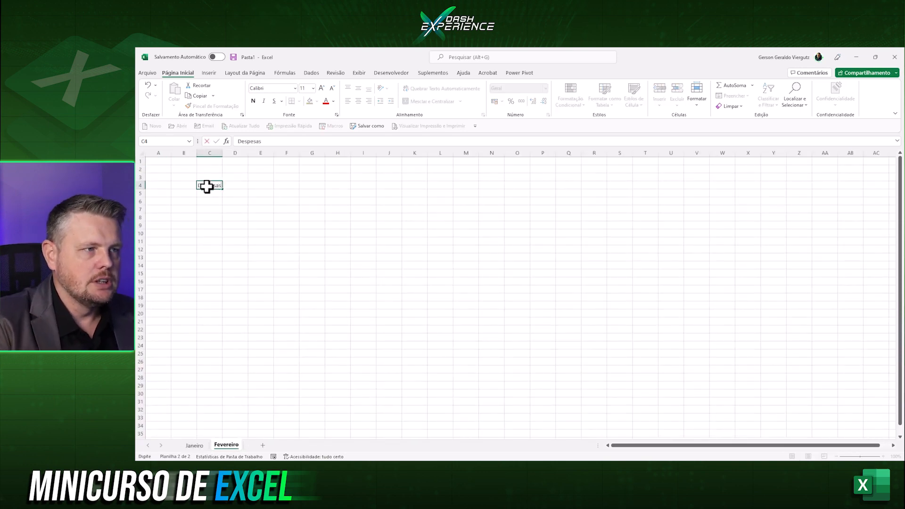
key(Return)
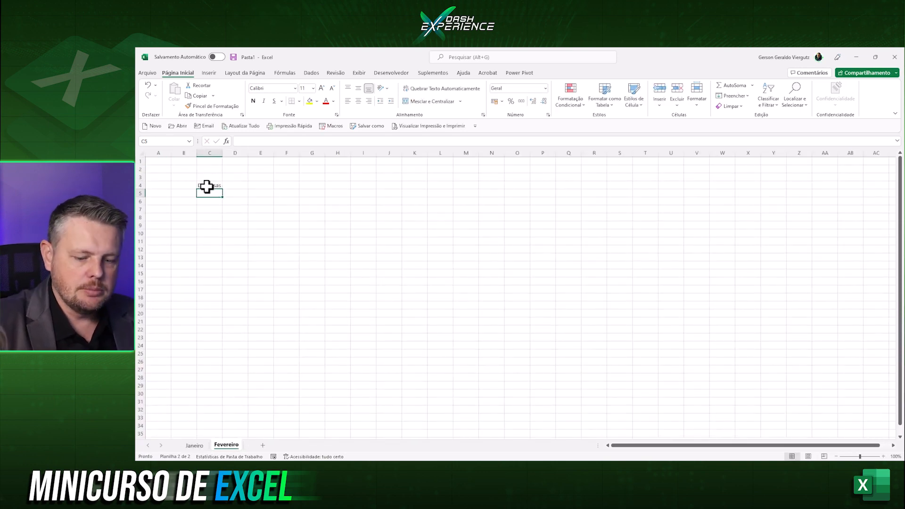
text(180)
key(Return)
text(20)
key(Return)
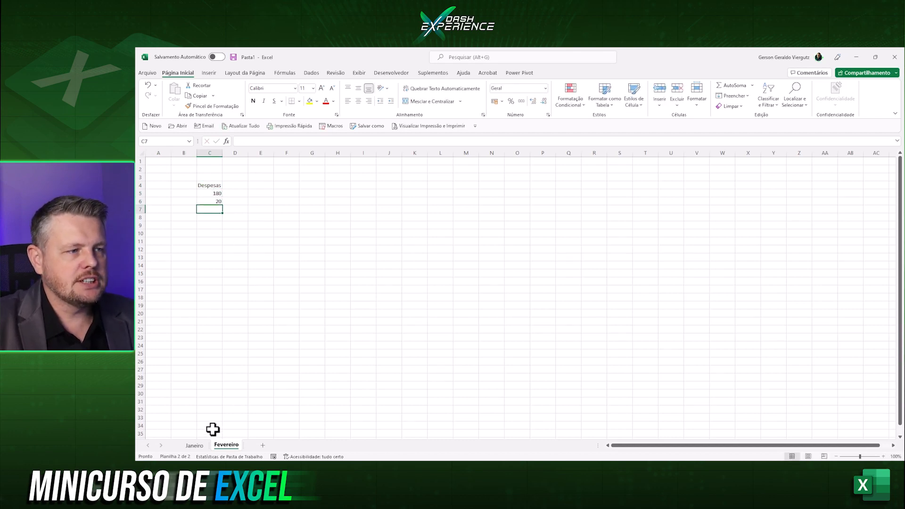
Compare the Janeiro and Fevereiro sheets, and zoom the Fevereiro sheet in to 130%.
click(194, 445)
click(227, 446)
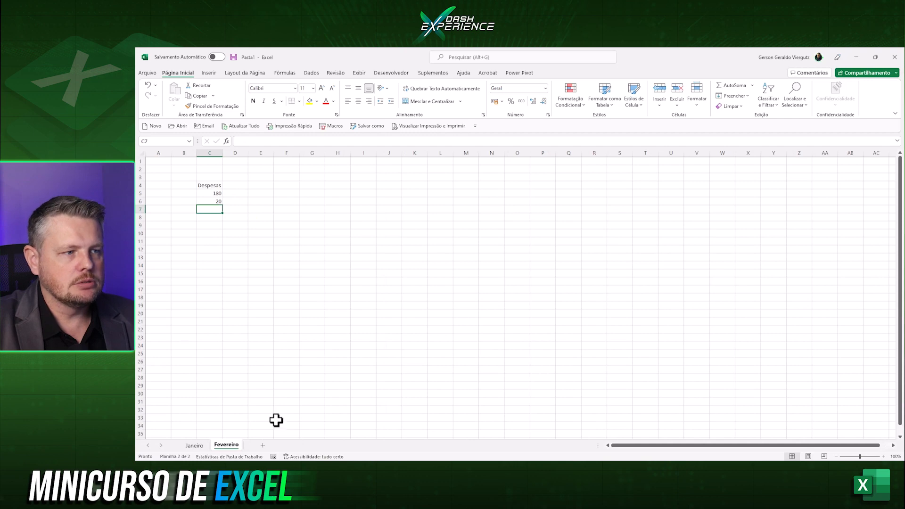
click(883, 456)
click(884, 457)
click(883, 456)
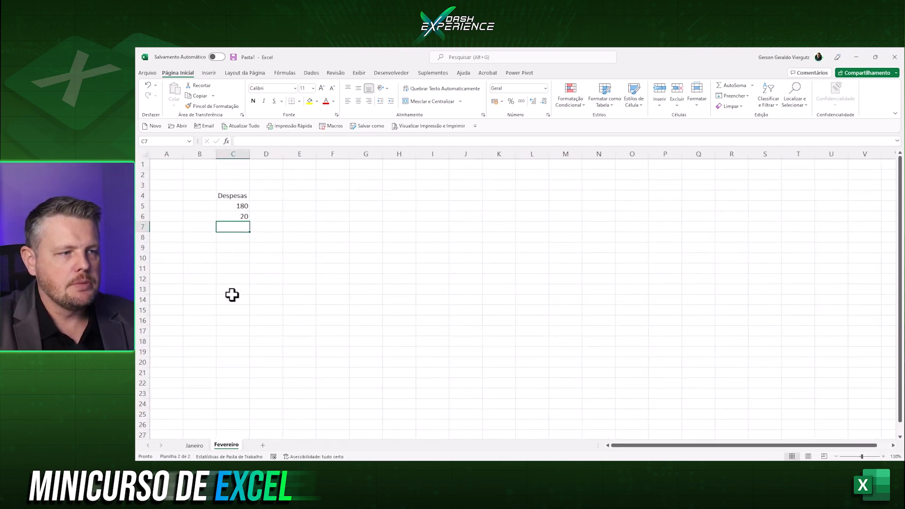
Create a copy of the Fevereiro worksheet in the same workbook, placed at the end of the sheets.
right_click(231, 447)
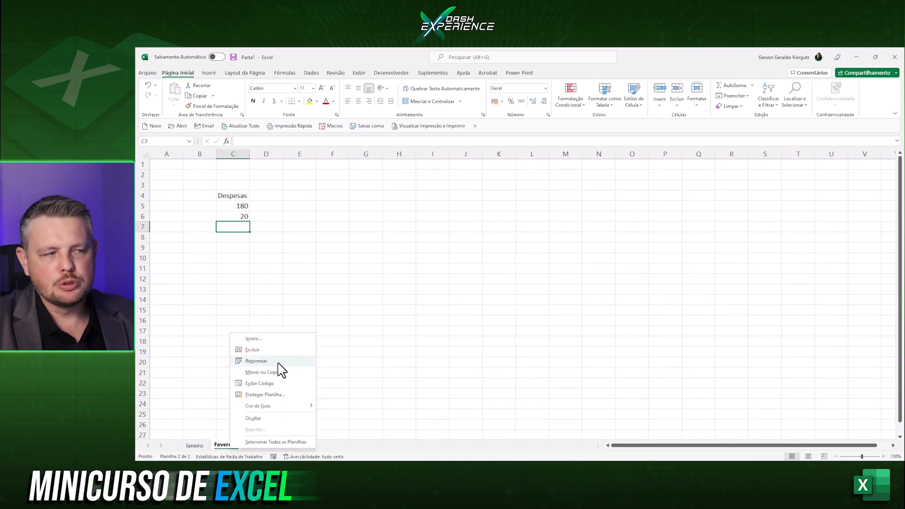
key(Escape)
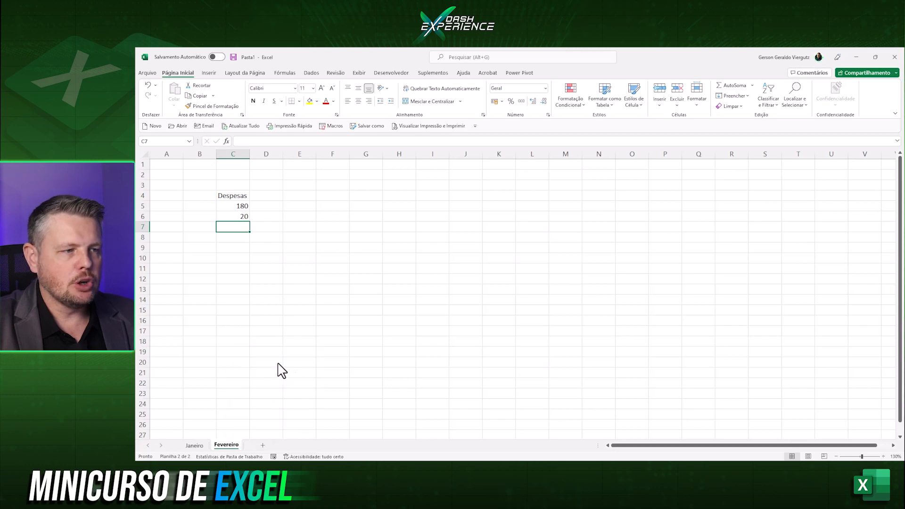
right_click(226, 445)
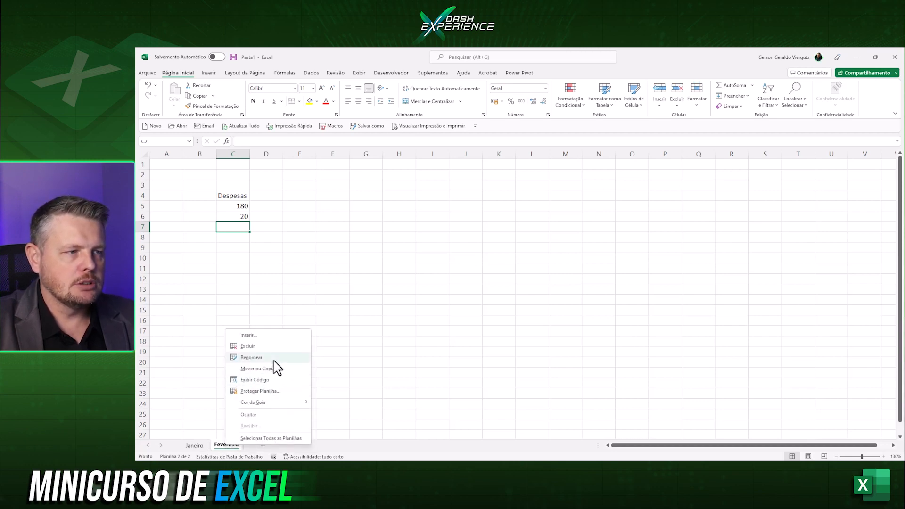
click(260, 368)
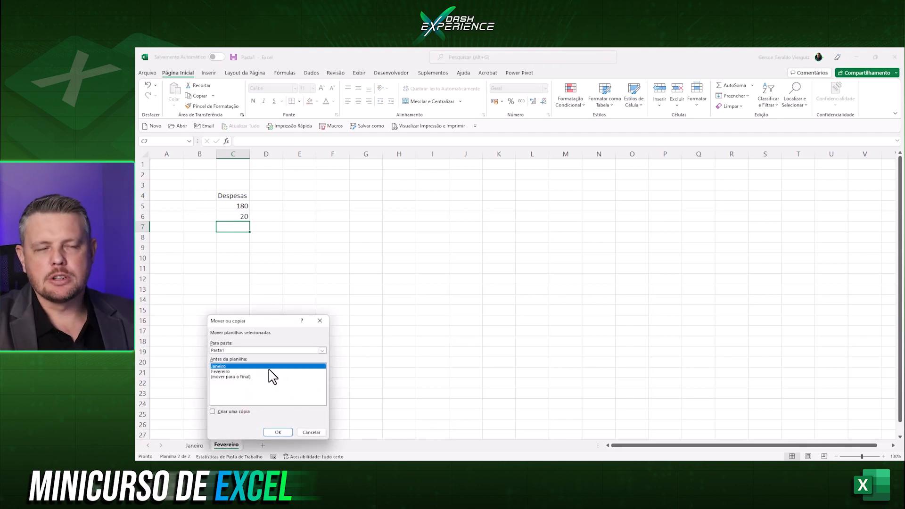
click(241, 377)
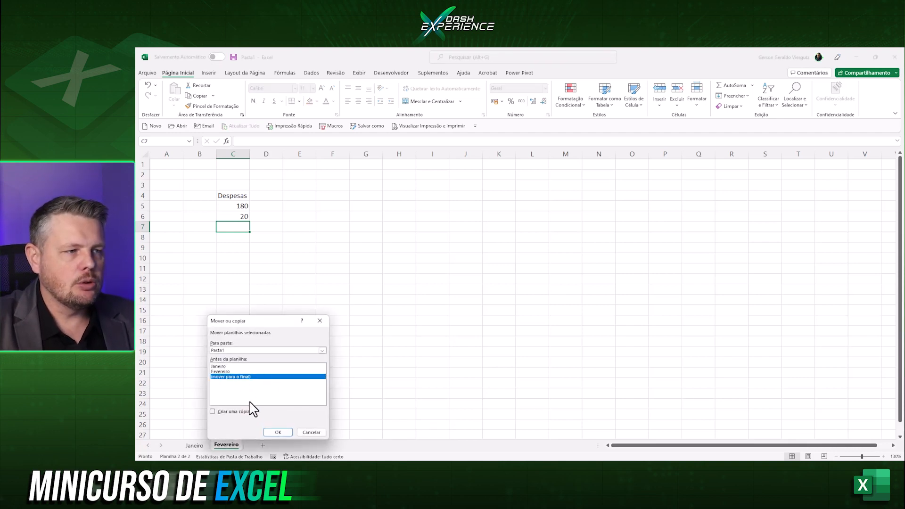
click(213, 412)
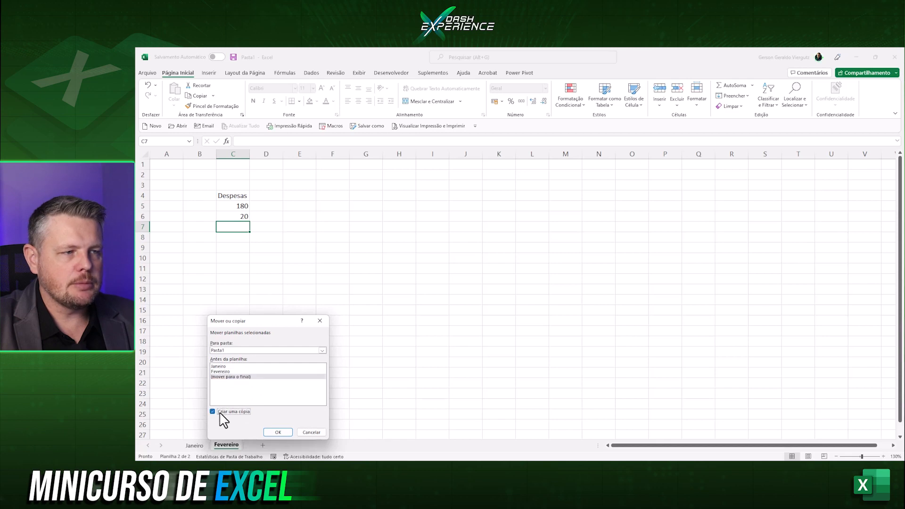
click(279, 433)
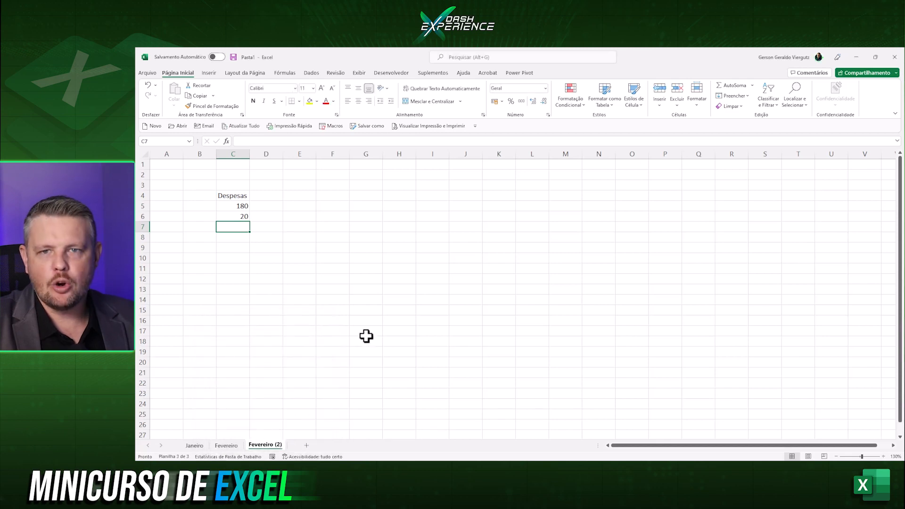
Rename the copied worksheet Fevereiro (2) as Março.
right_click(260, 446)
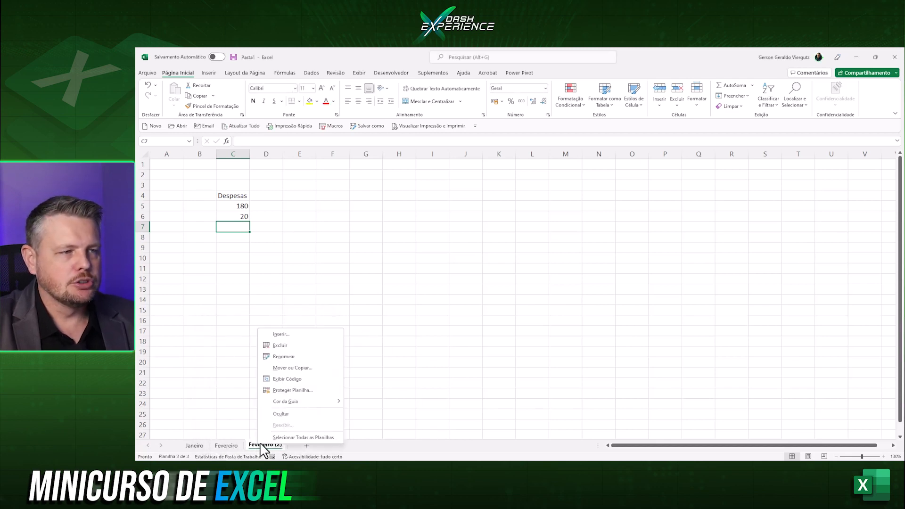
click(294, 360)
text(Março)
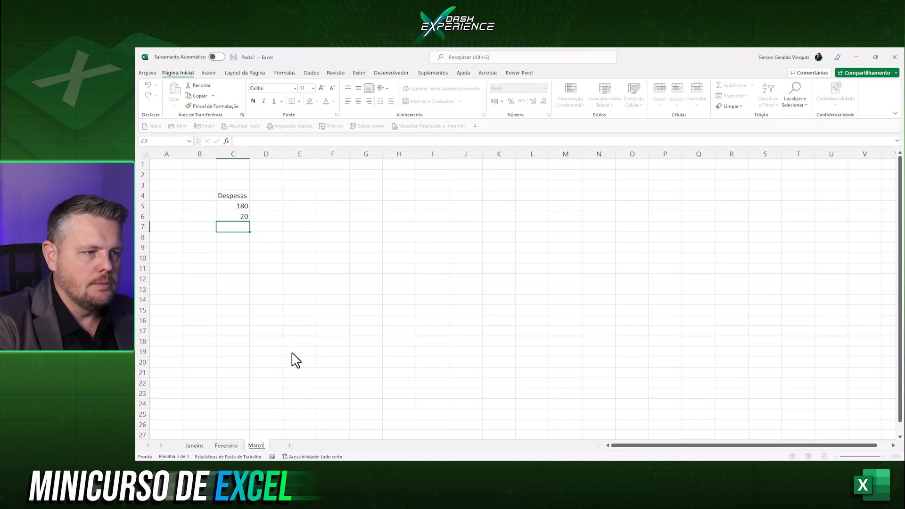
key(Return)
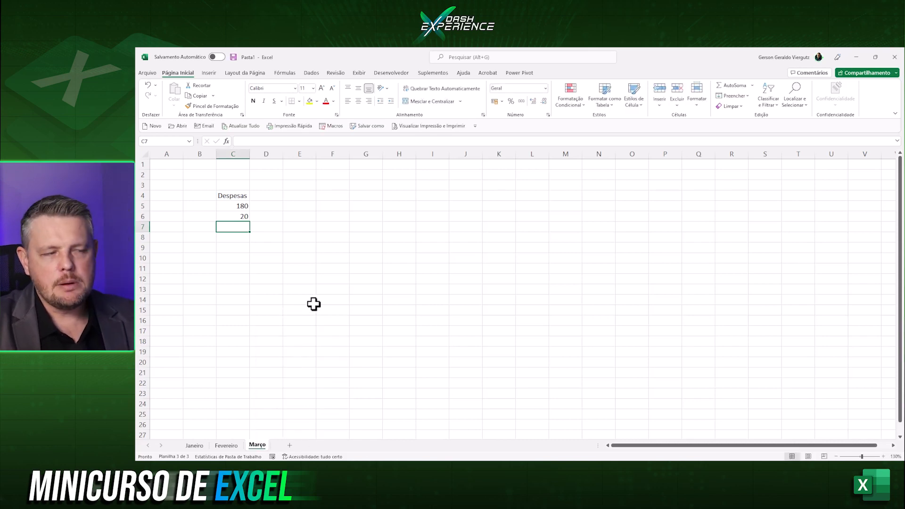
Set the Março sheet's tab color to blue and switch to the Fevereiro sheet.
right_click(259, 450)
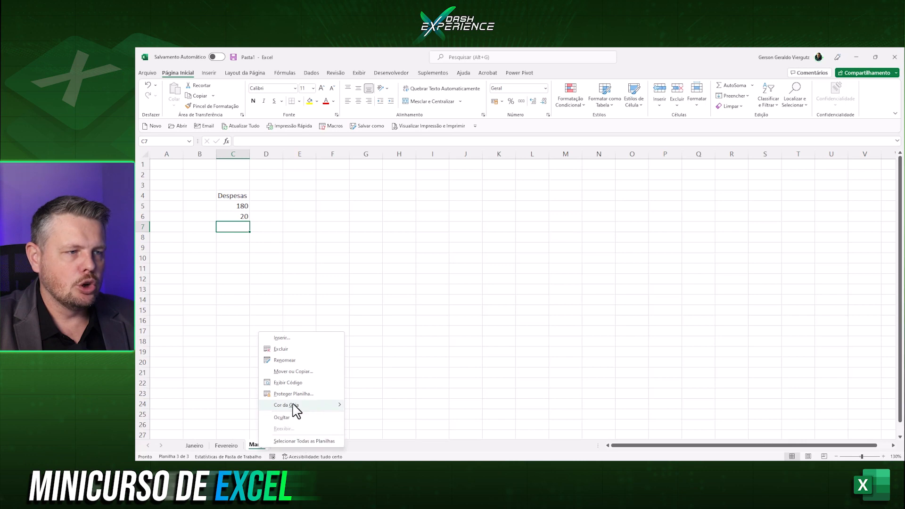
mouse_move(307, 406)
click(375, 380)
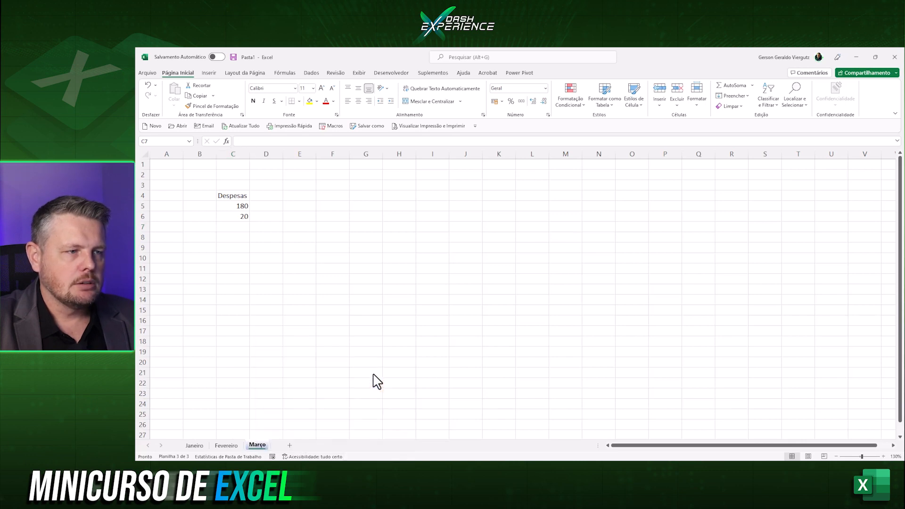
click(366, 383)
click(229, 445)
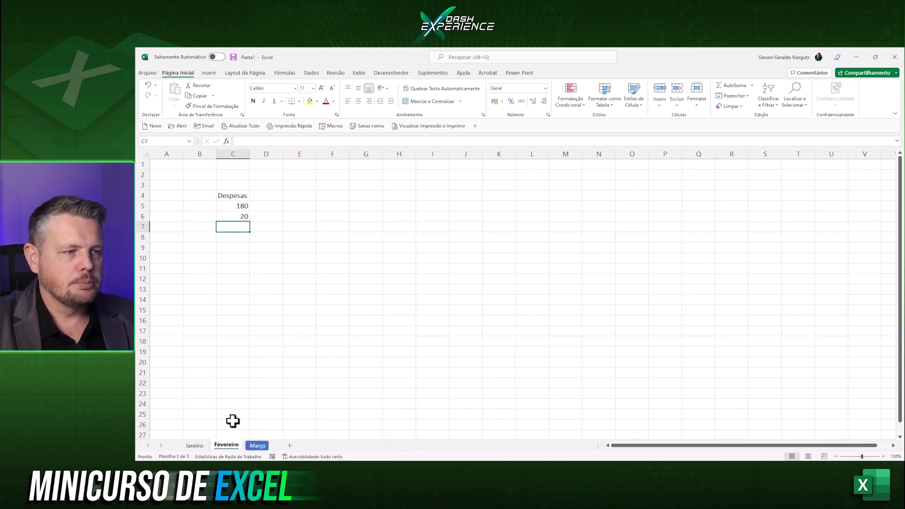
Set the Fevereiro sheet's tab color to orange, and select cell F13 on the Janeiro sheet.
click(193, 446)
right_click(229, 448)
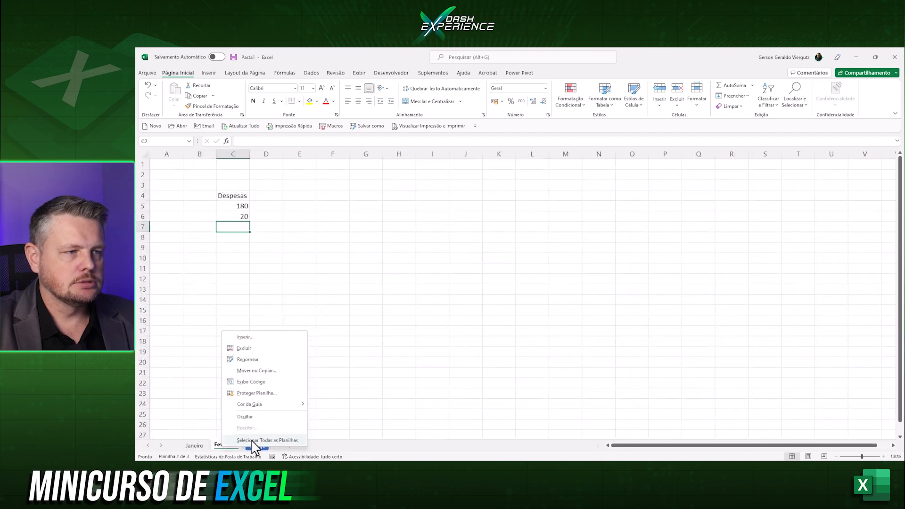
mouse_move(262, 406)
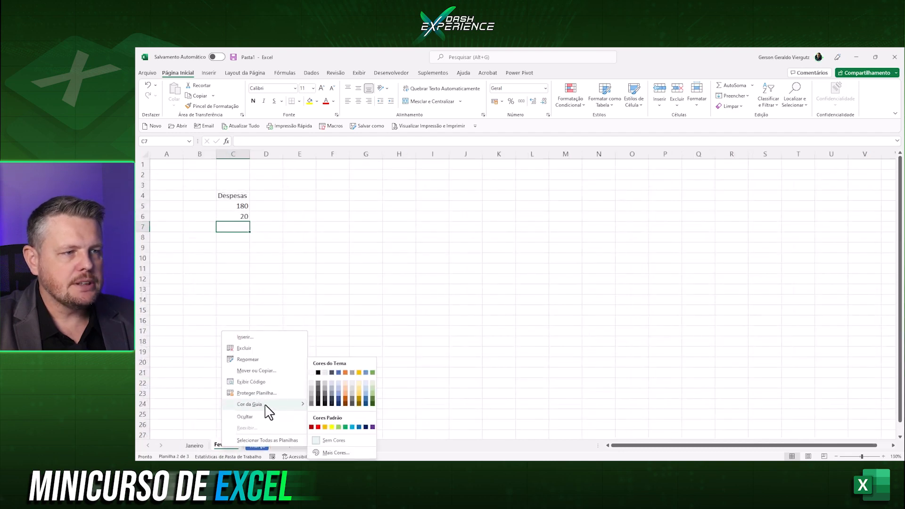
click(356, 380)
click(434, 382)
click(195, 445)
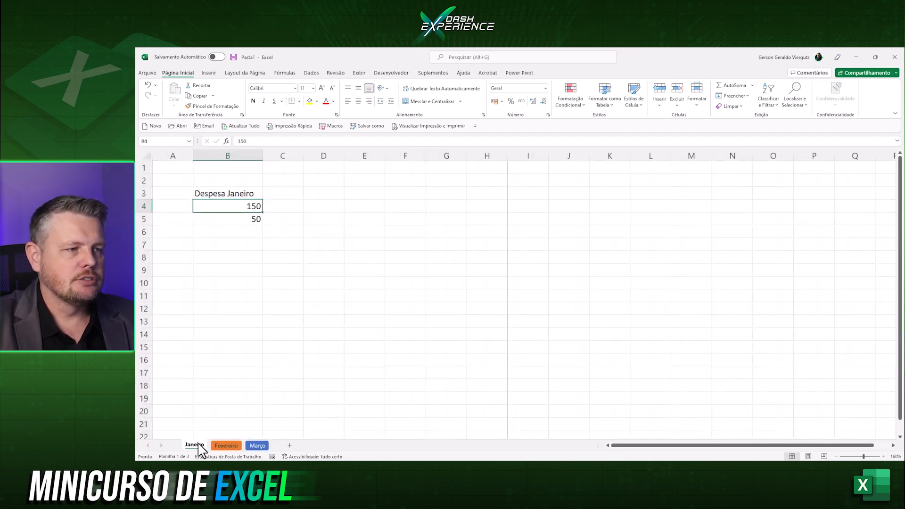
click(418, 326)
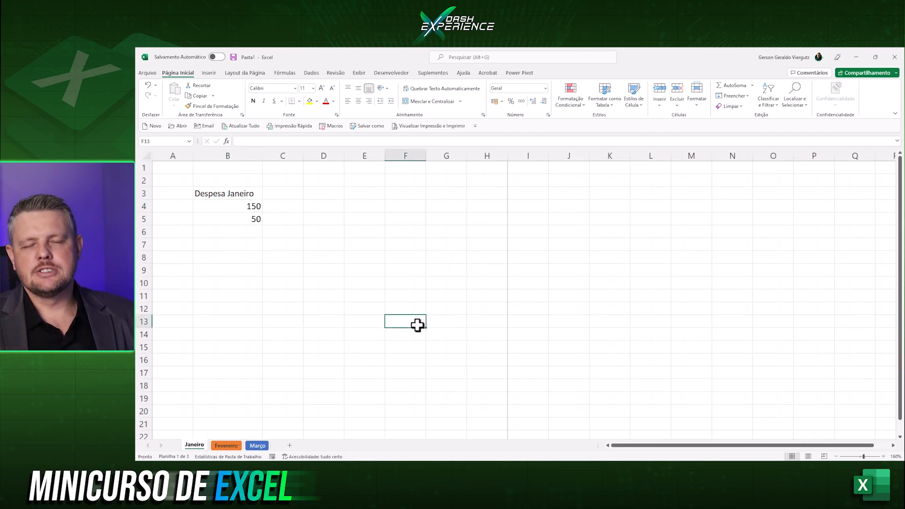